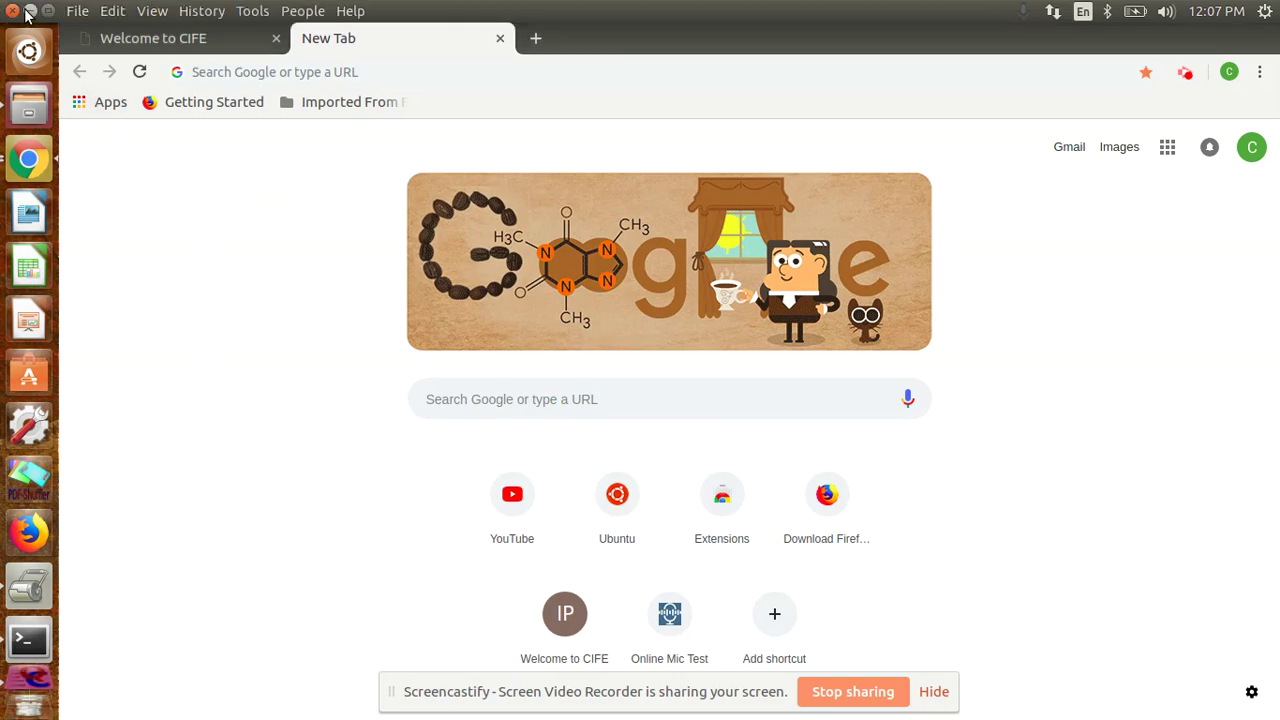
# Hide Chrome and inspect Illumina_R1.fastq and Illumina_R2.fastq in the test_data folder.
pyautogui.click(29, 11)
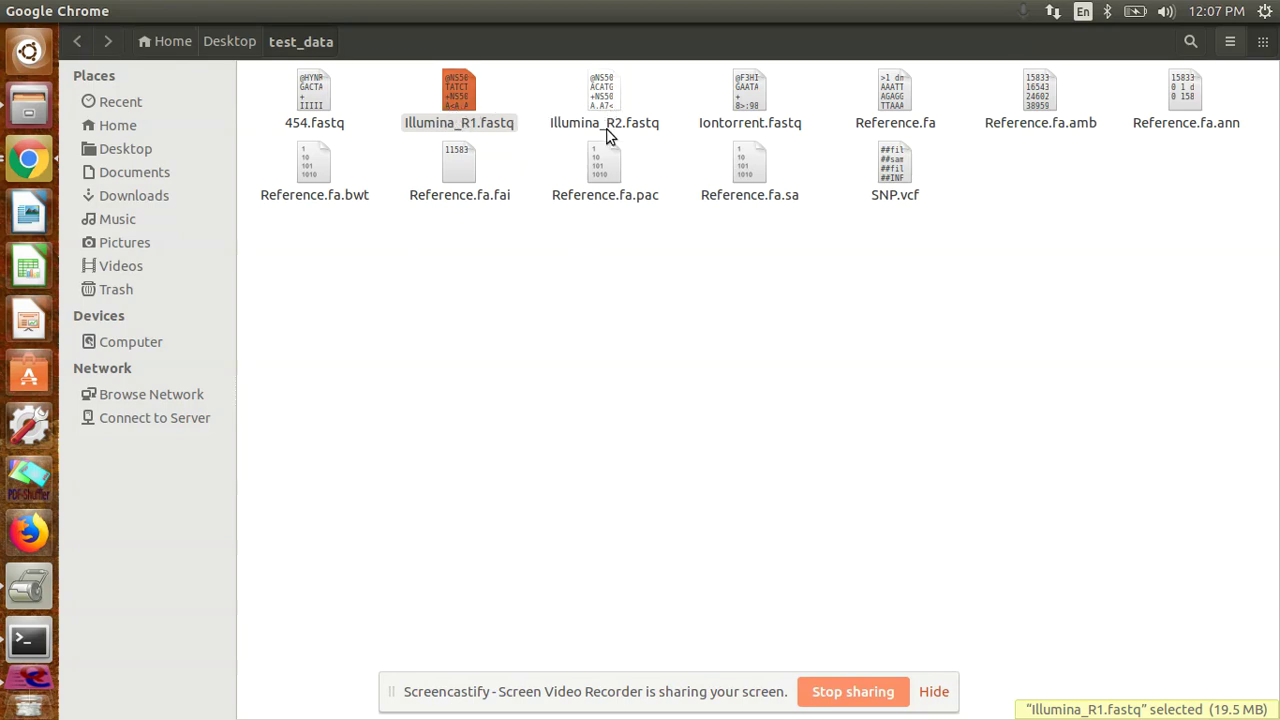
pyautogui.click(602, 105)
pyautogui.click(466, 112)
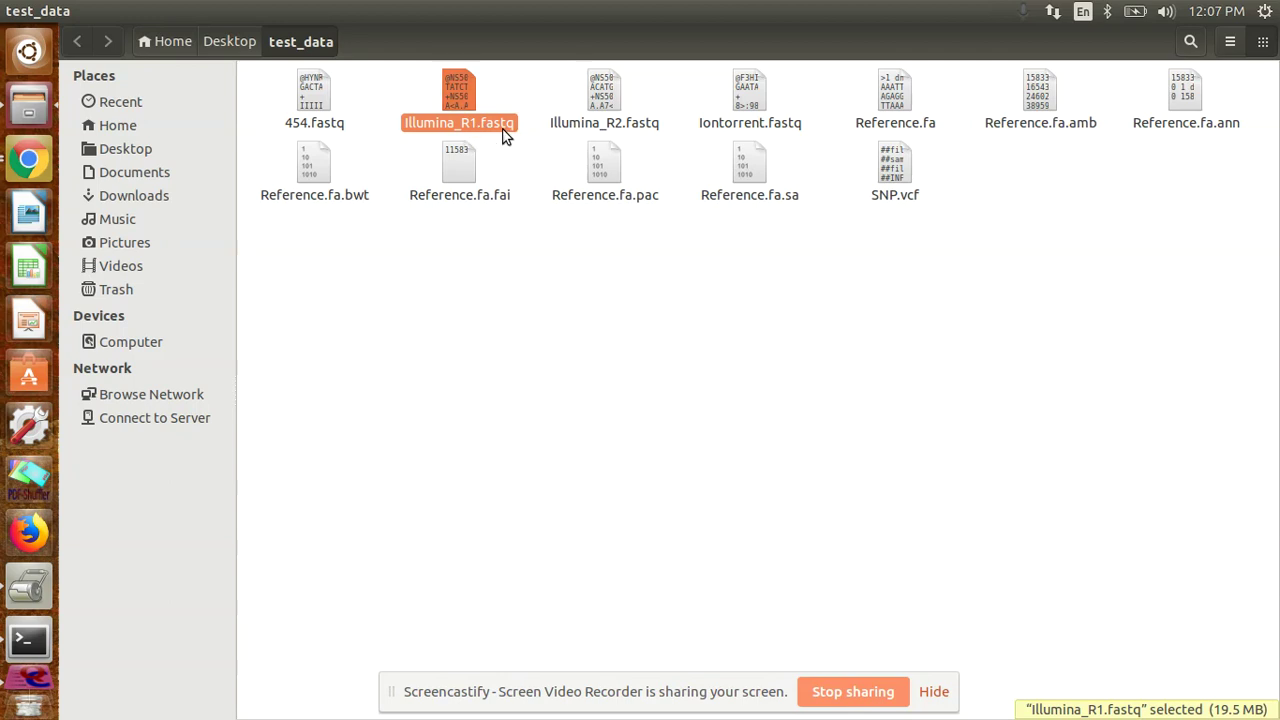
pyautogui.click(616, 117)
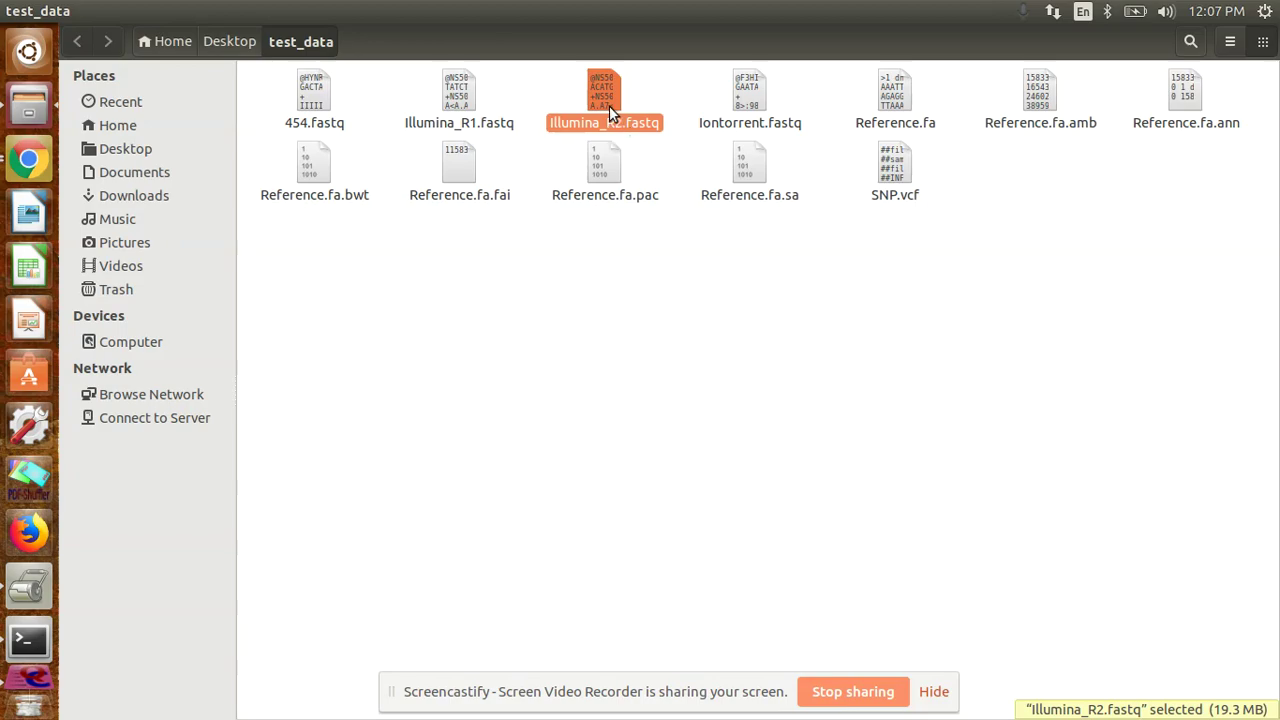
# Hide the file window and reopen Chrome on a new Google tab, with the search box focused.
pyautogui.click(31, 10)
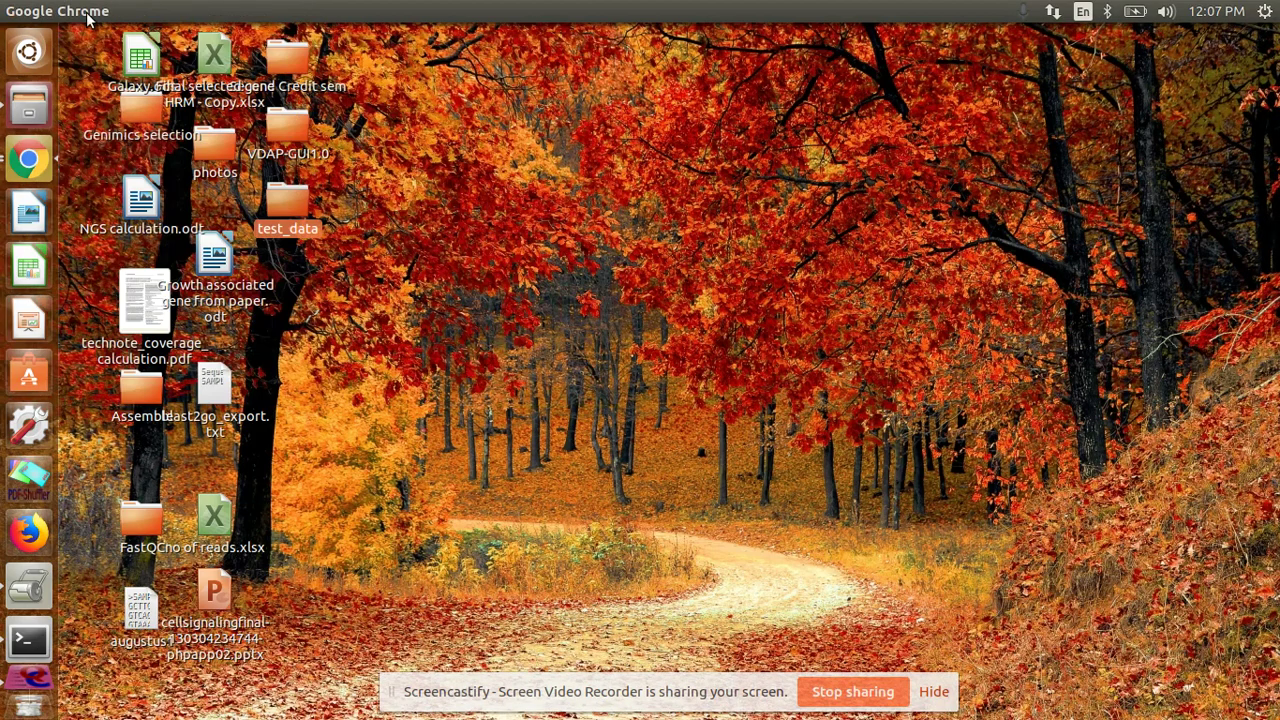
pyautogui.click(30, 158)
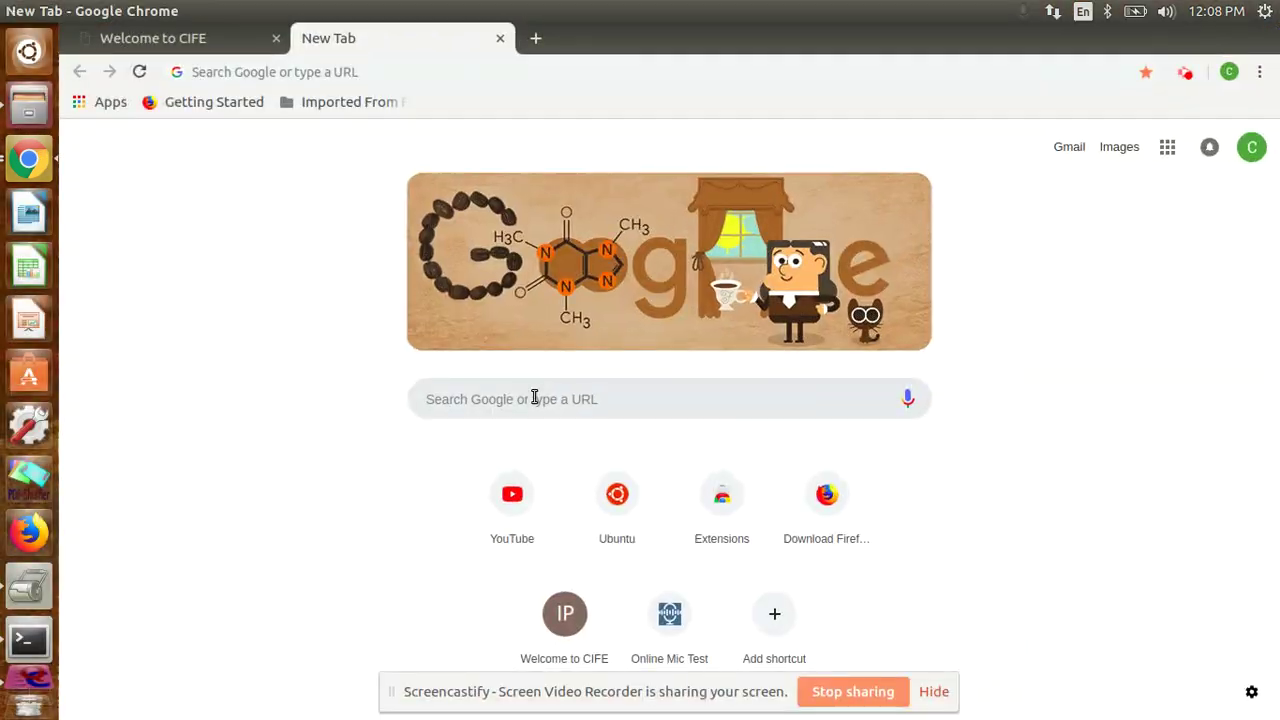
pyautogui.click(537, 398)
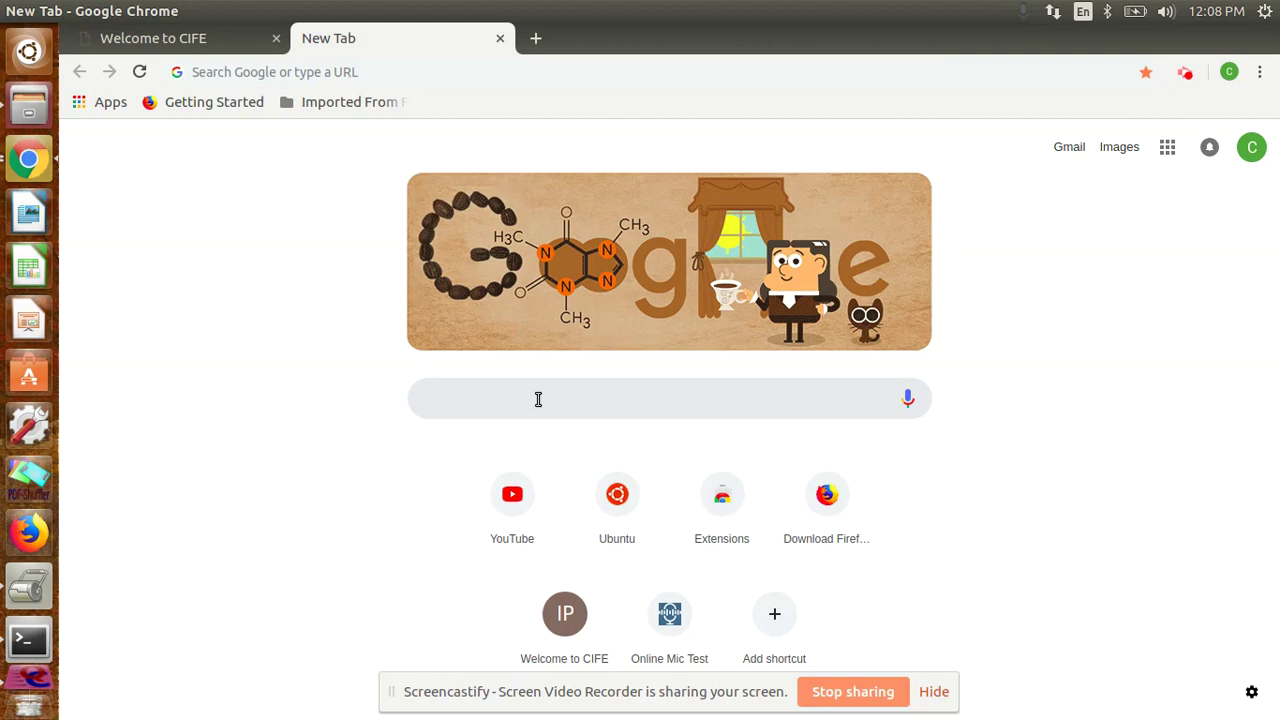
# Search Google for 'download fastqc' and open the 'Babraham Bioinformatics - Public Projects Download' result.
pyautogui.write('do')
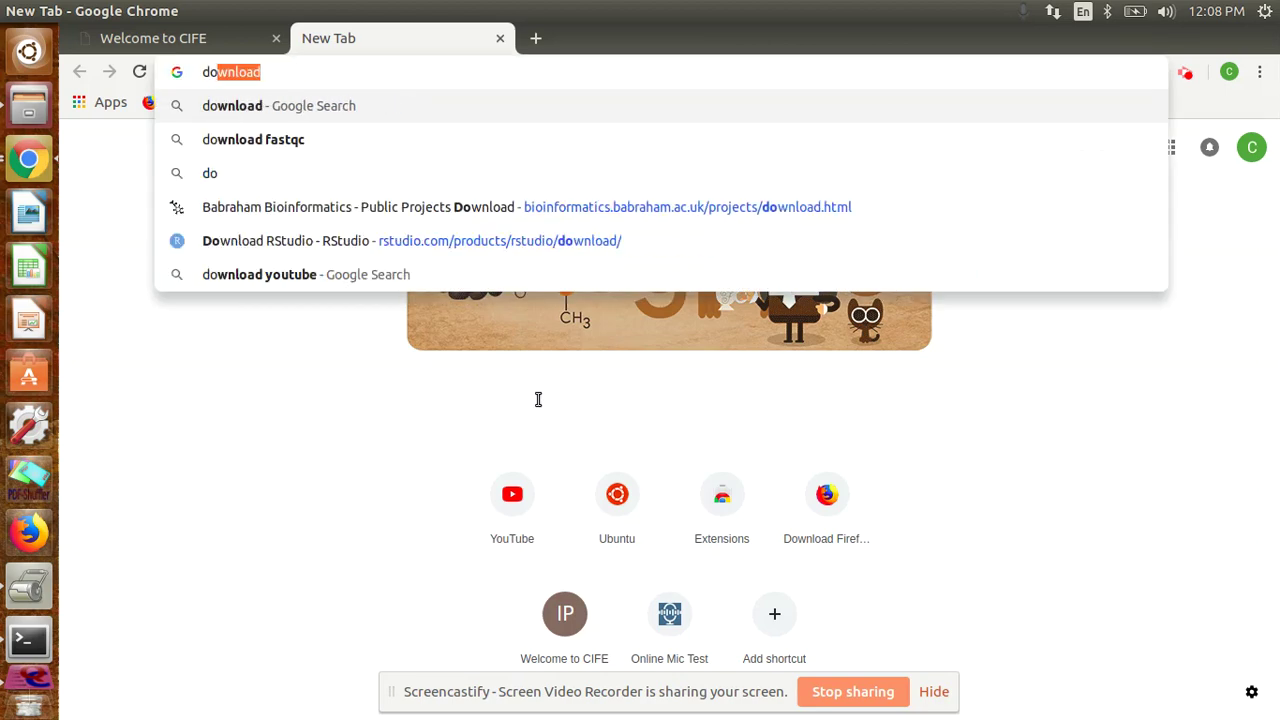
pyautogui.write('wnloa')
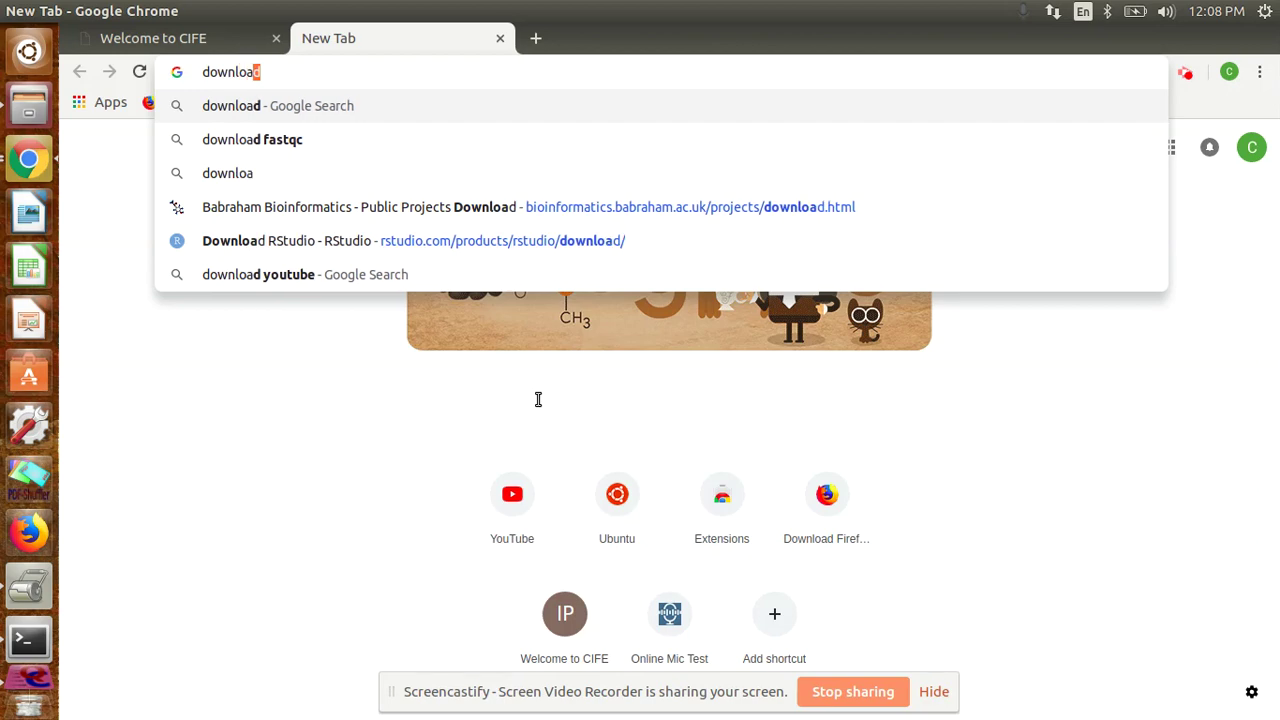
pyautogui.write('d')
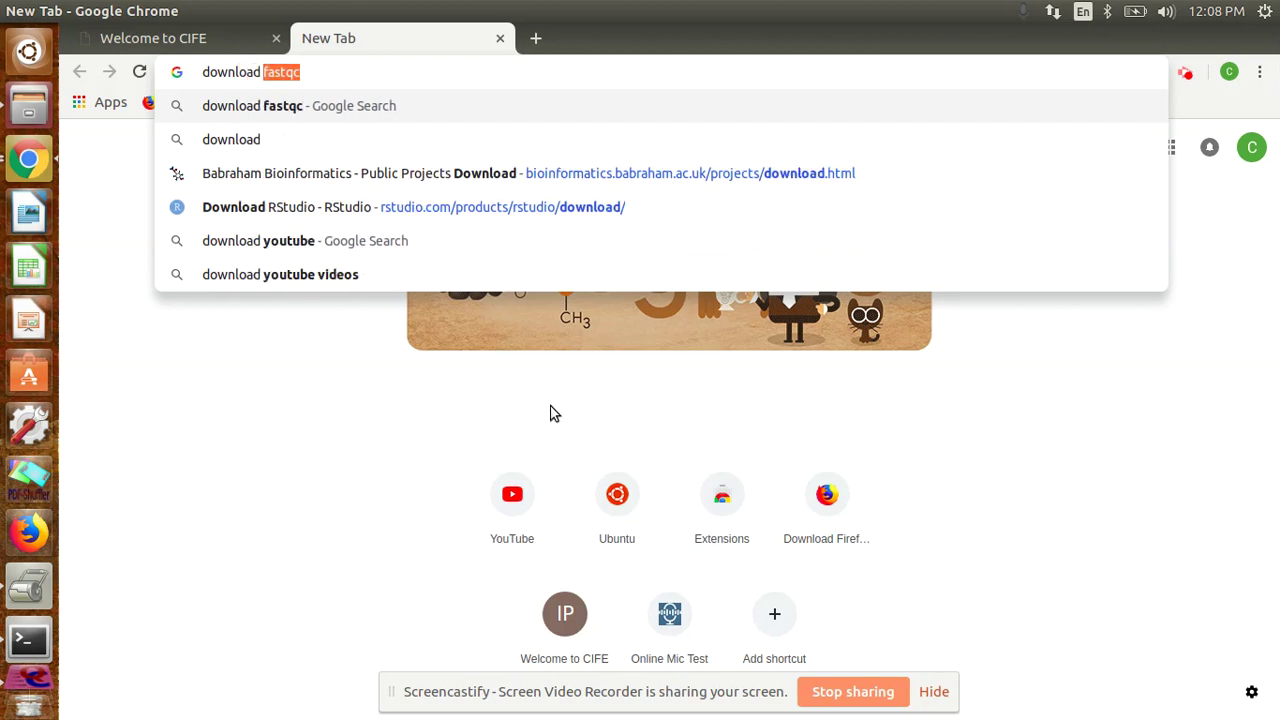
pyautogui.click(316, 108)
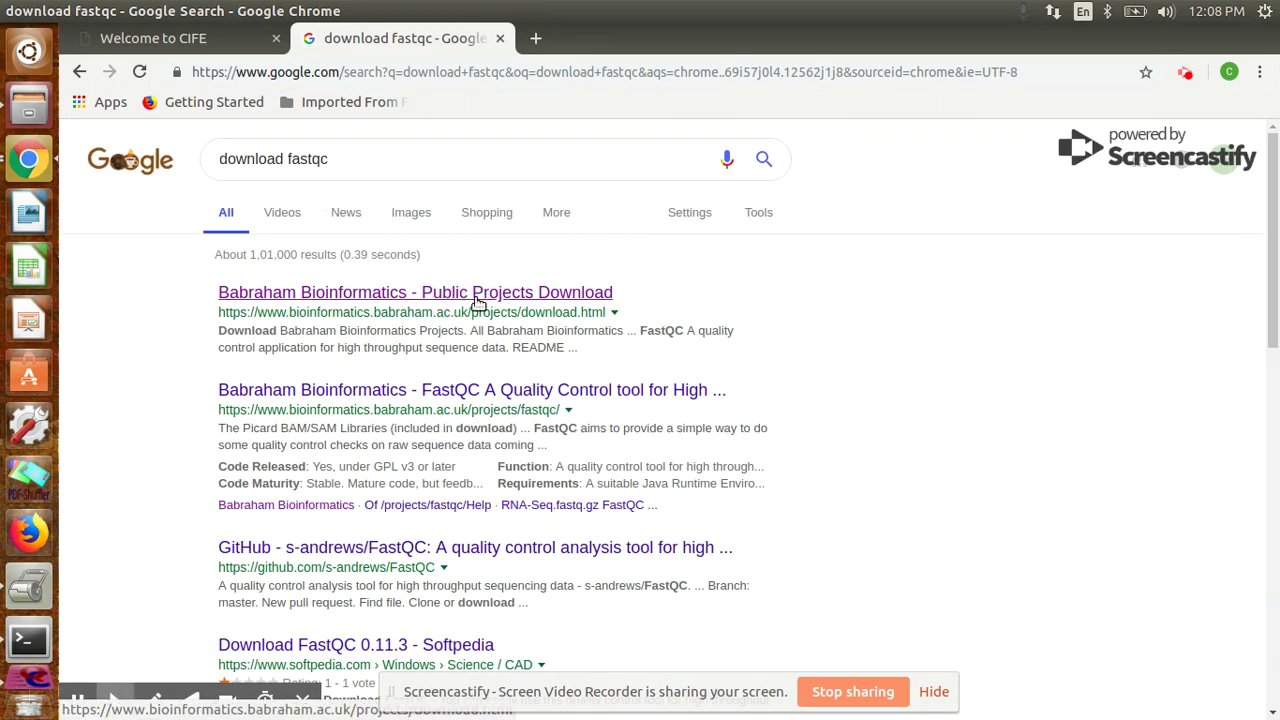
pyautogui.click(478, 304)
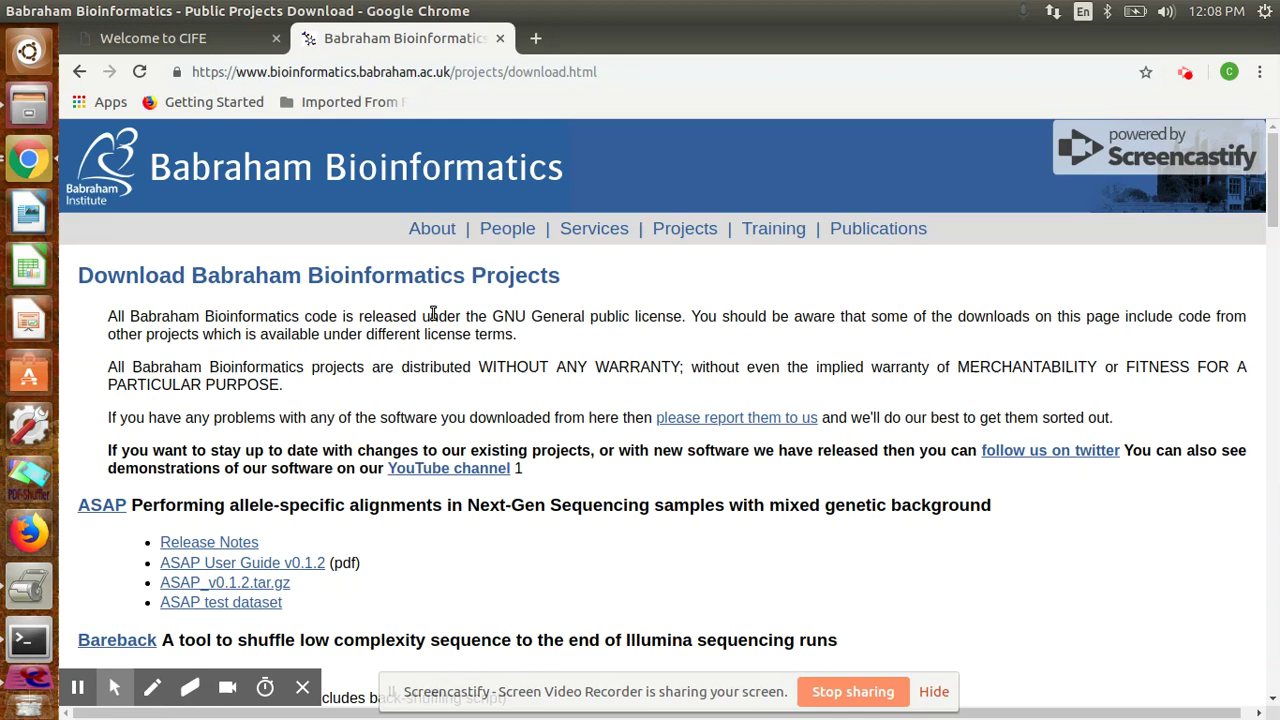
# Scroll down to the FastQC download entry, then return to the test_data folder in Files.
pyautogui.scroll(-10, 326, 330)
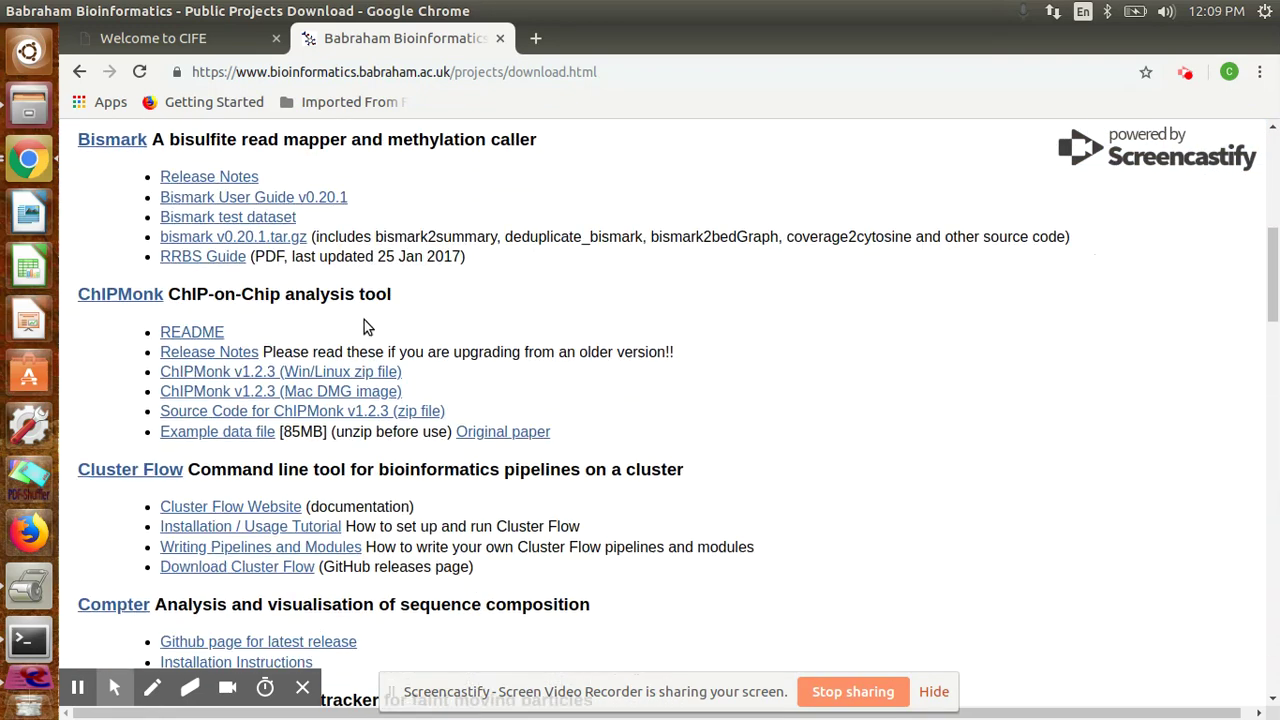
pyautogui.scroll(-10, 376, 318)
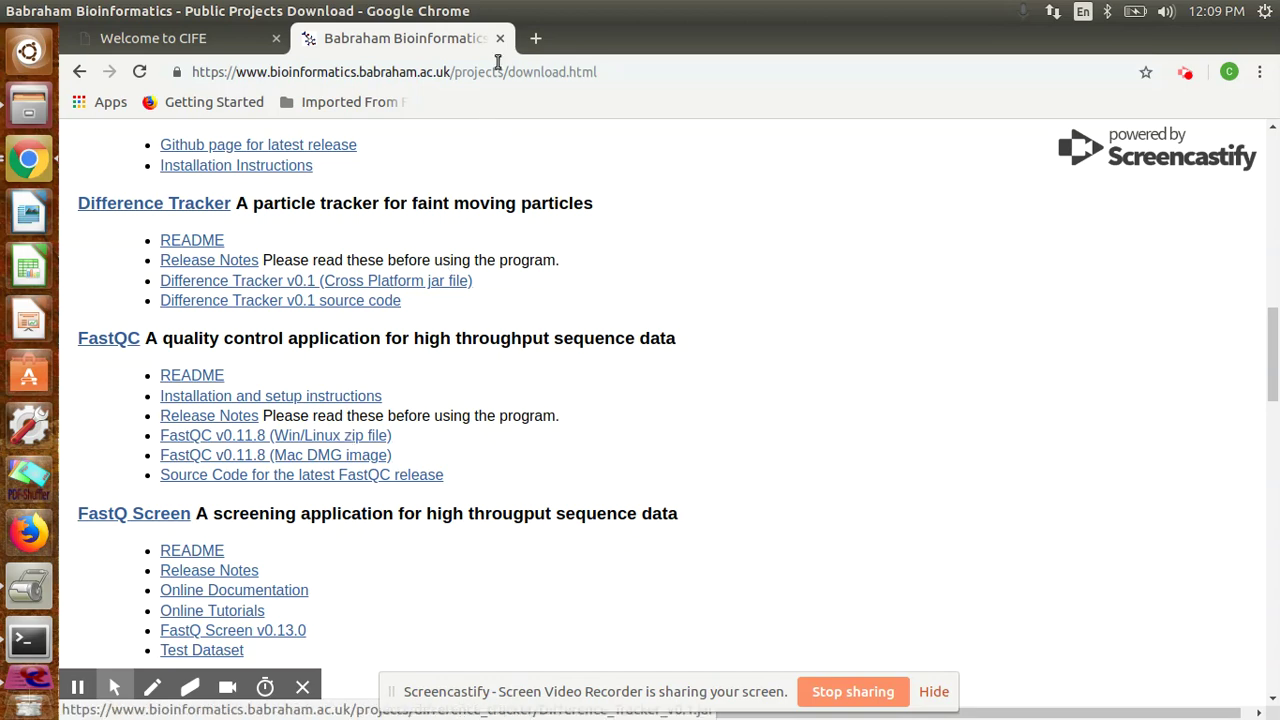
pyautogui.click(28, 108)
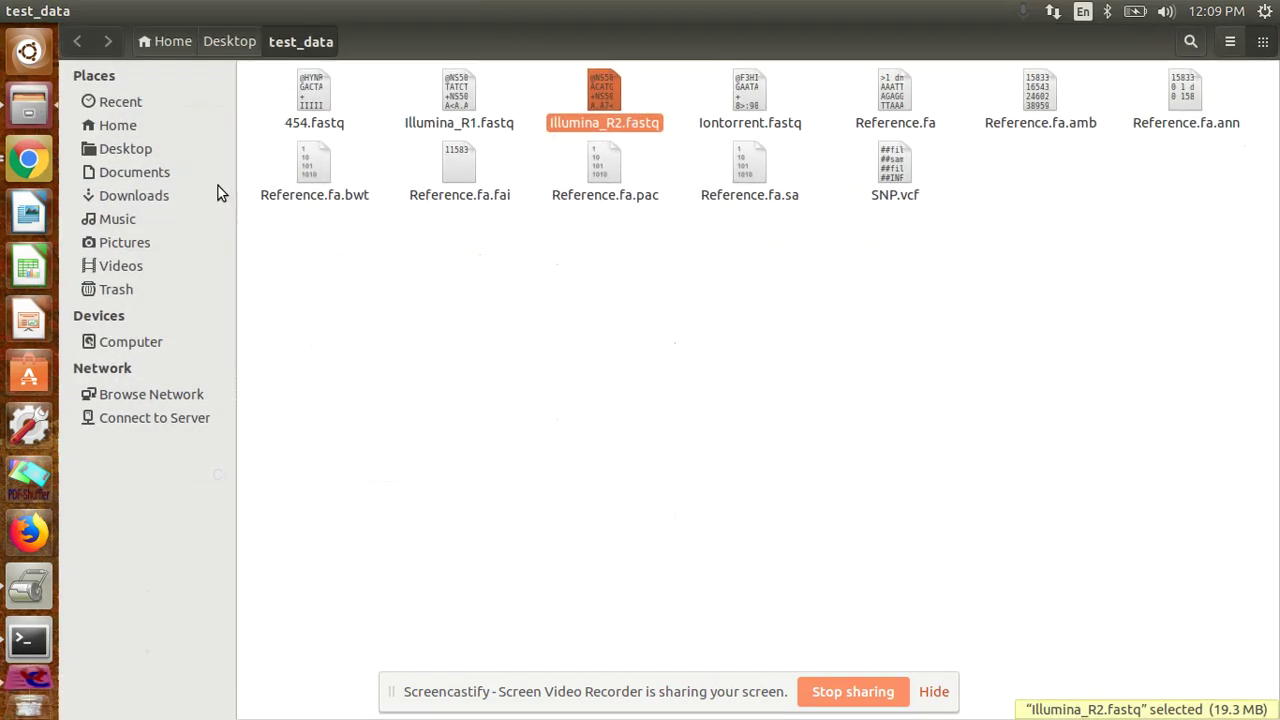
# In Downloads, look at fastqc_v0.11.8.zip without extracting, then open the FastQC folder and run fastqc.
pyautogui.click(134, 195)
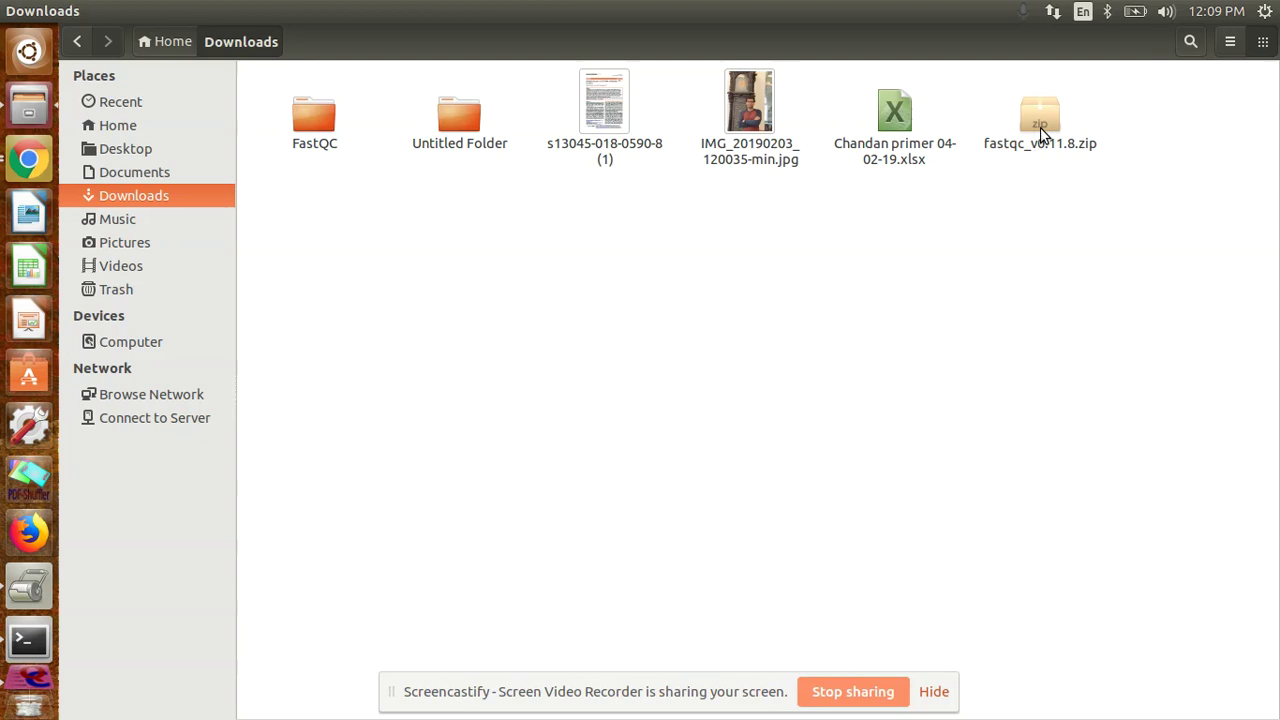
pyautogui.click(1039, 126)
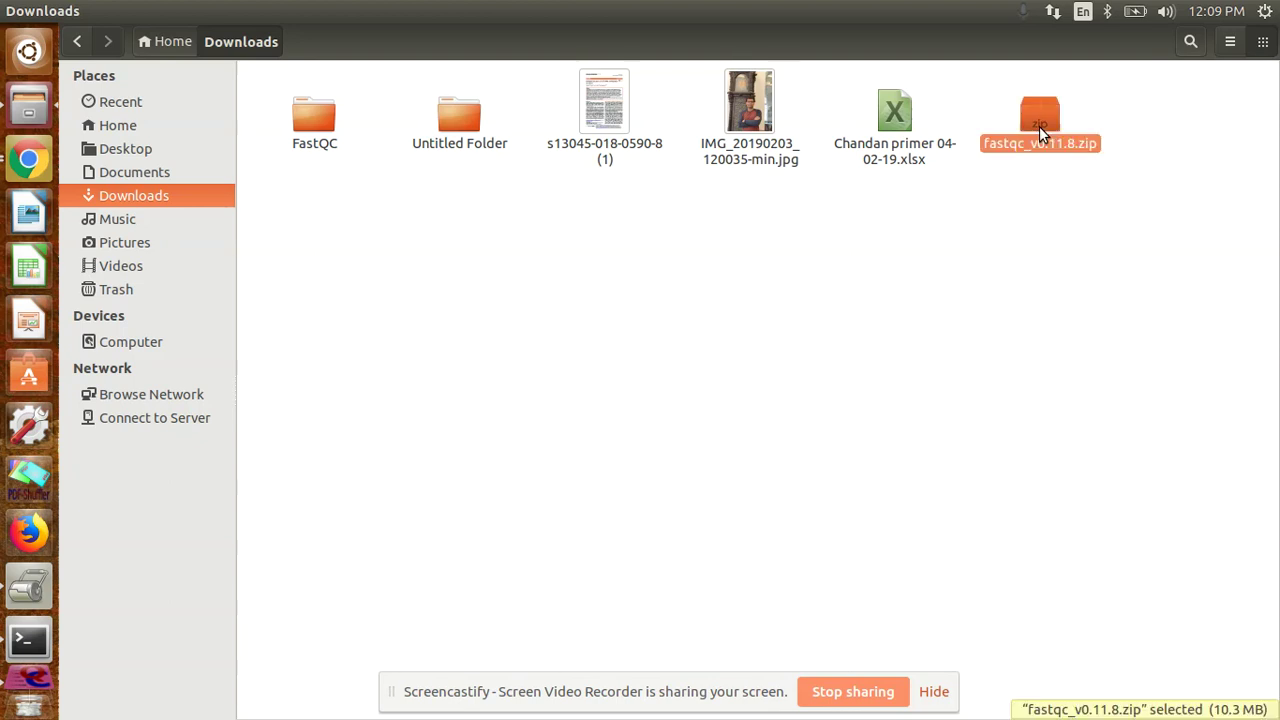
pyautogui.rightClick(1039, 126)
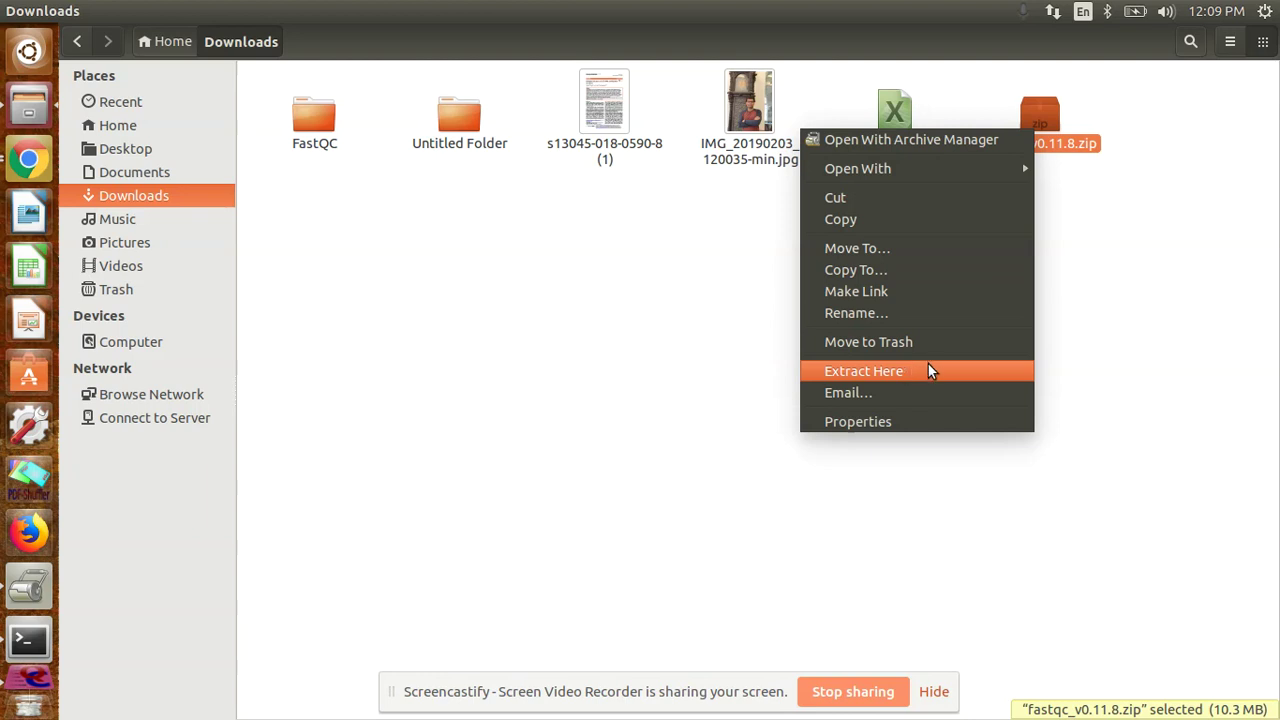
pyautogui.click(1107, 286)
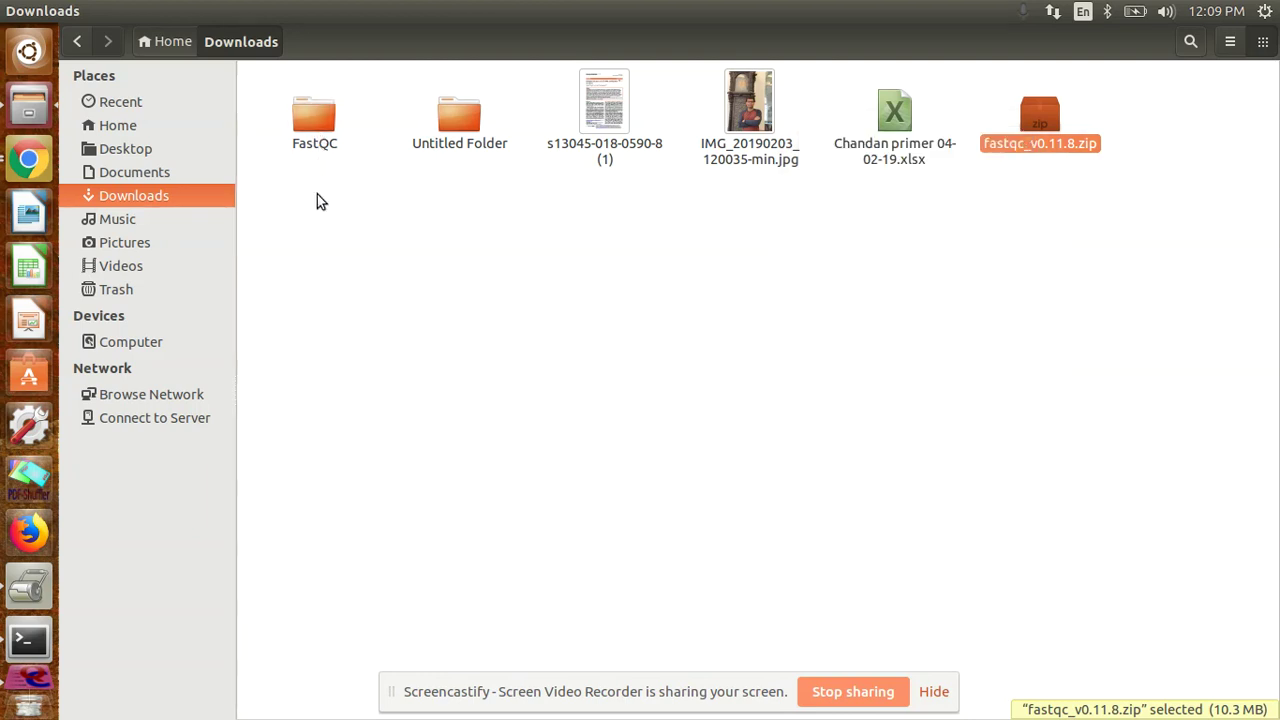
pyautogui.doubleClick(316, 128)
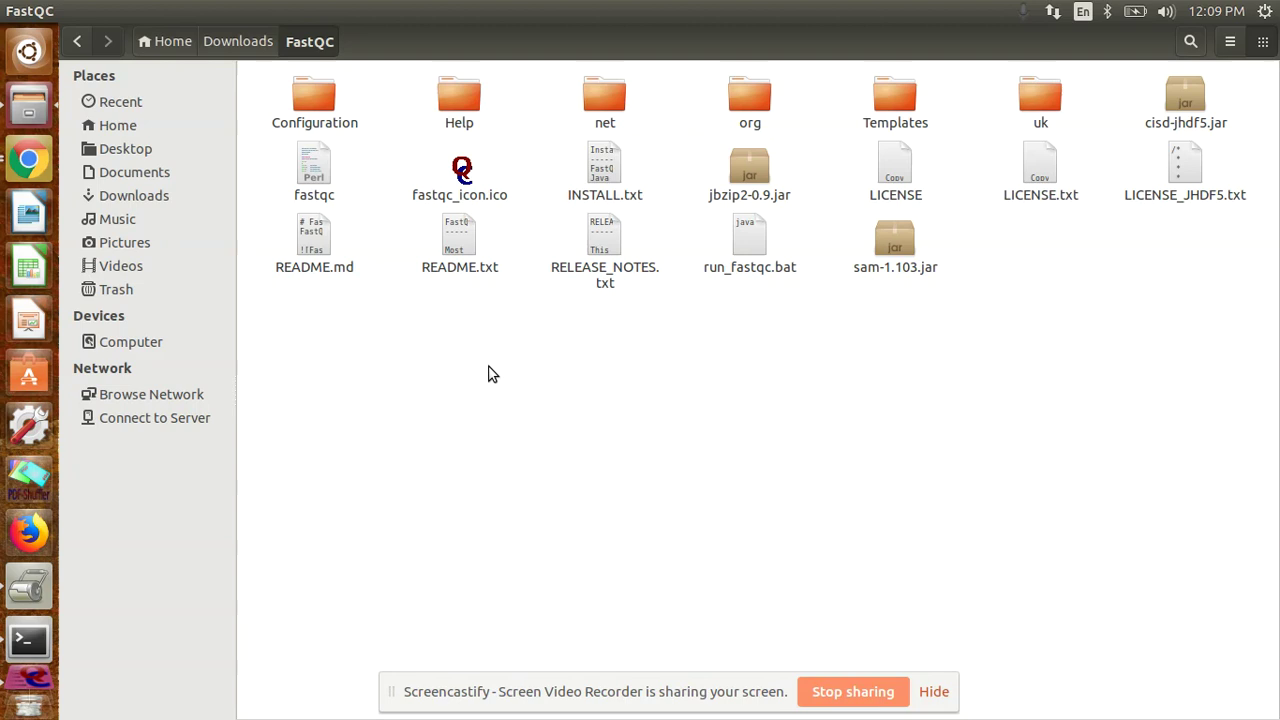
pyautogui.click(318, 175)
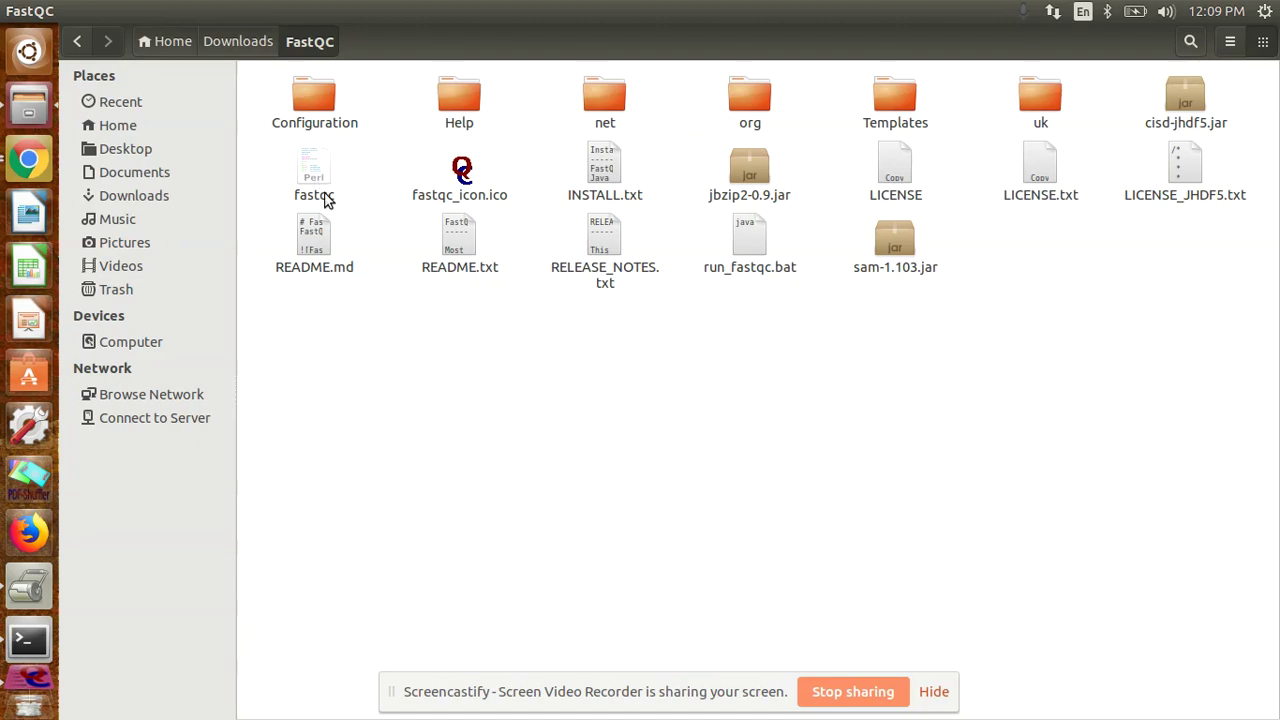
# Search the Dash for 'ter' and launch Terminal.
pyautogui.click(28, 51)
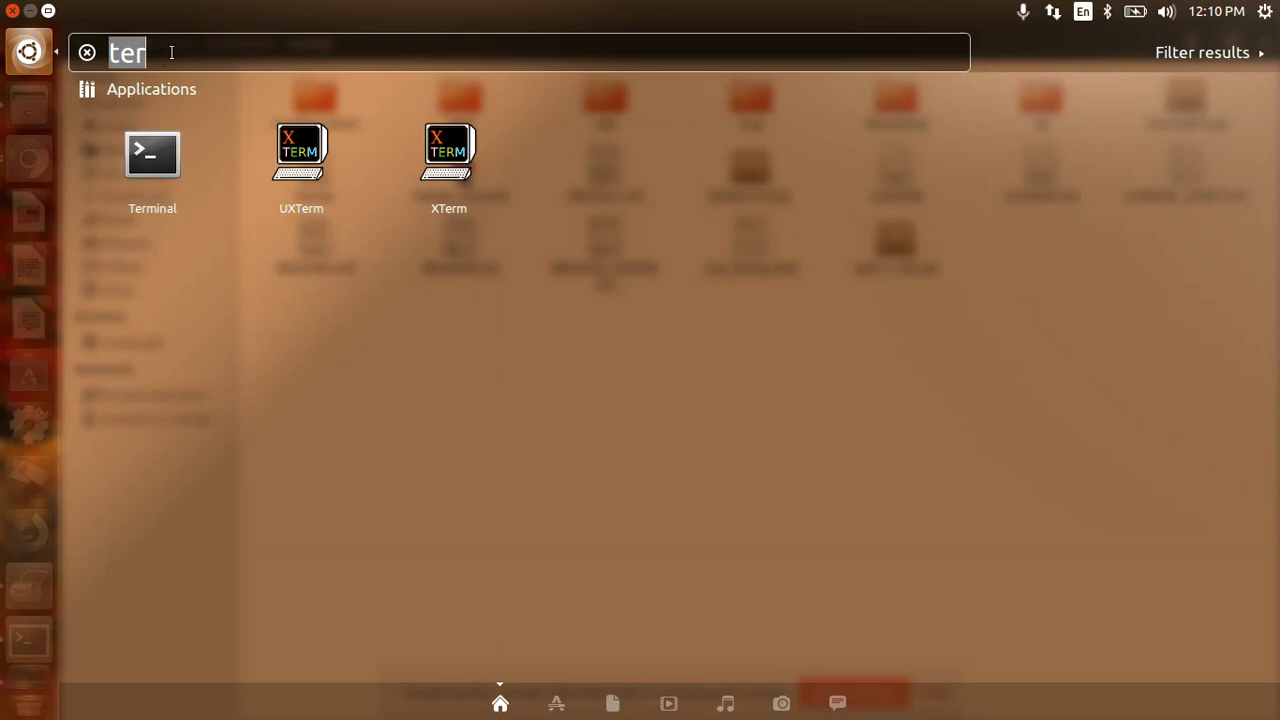
pyautogui.press('BackSpace')
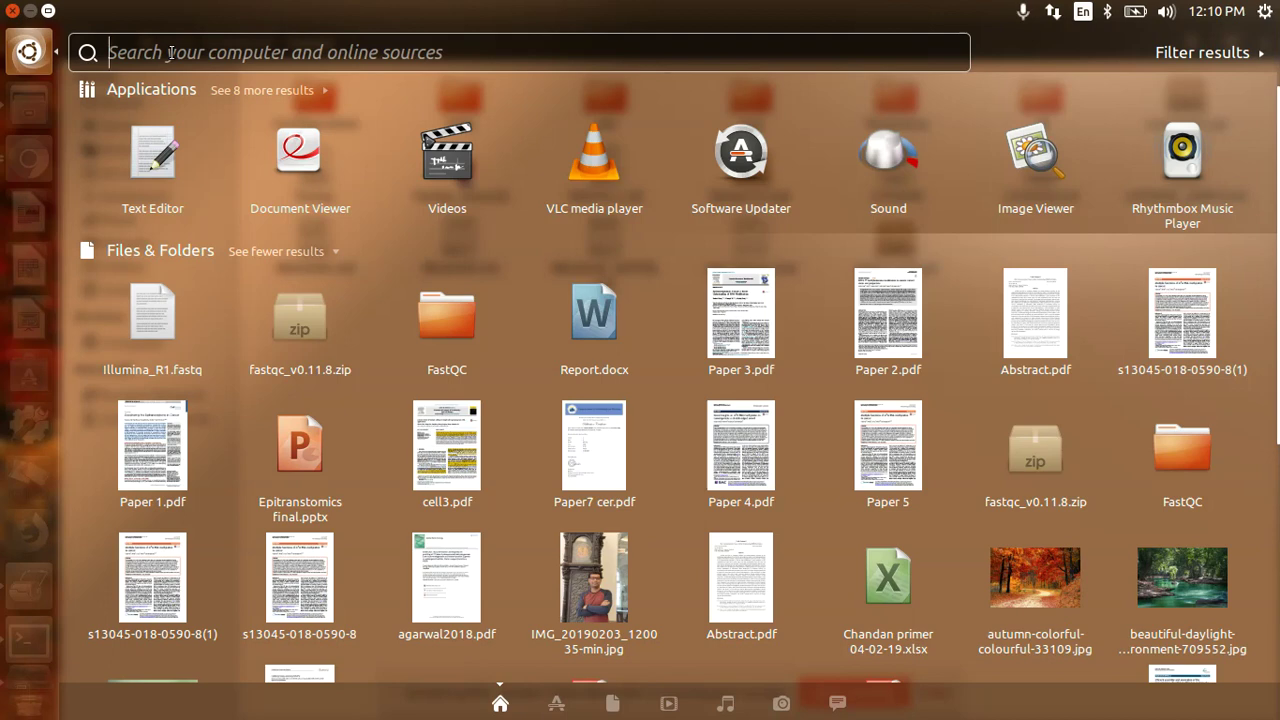
pyautogui.write('ter')
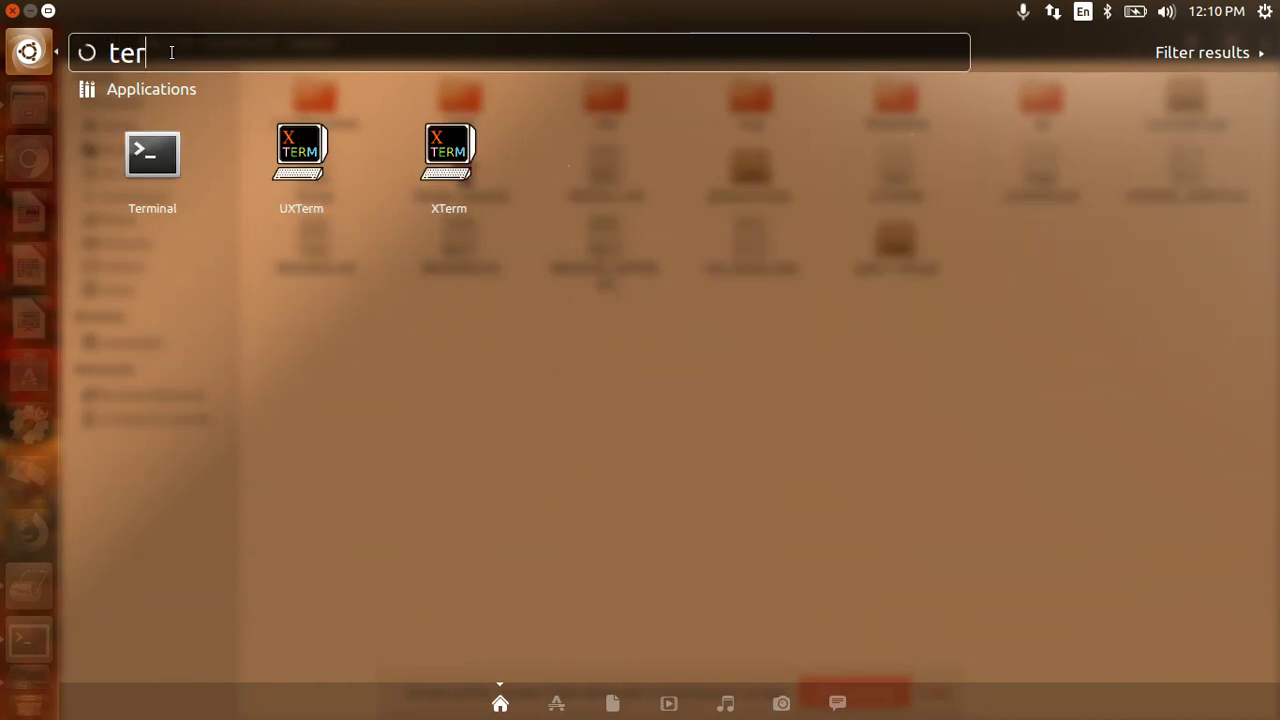
pyautogui.click(148, 158)
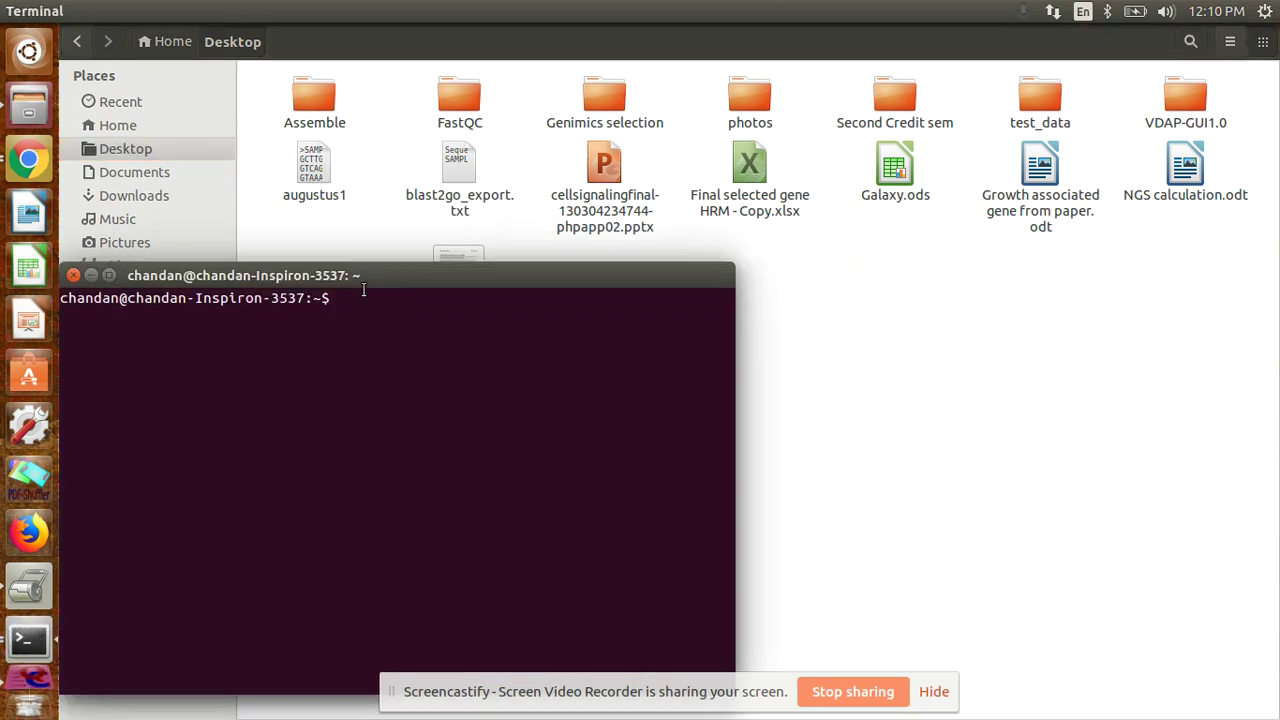
# Open Downloads/FastQC in Files and show its full folder path for copying.
pyautogui.moveTo(385, 271); pyautogui.dragTo(595, 142)
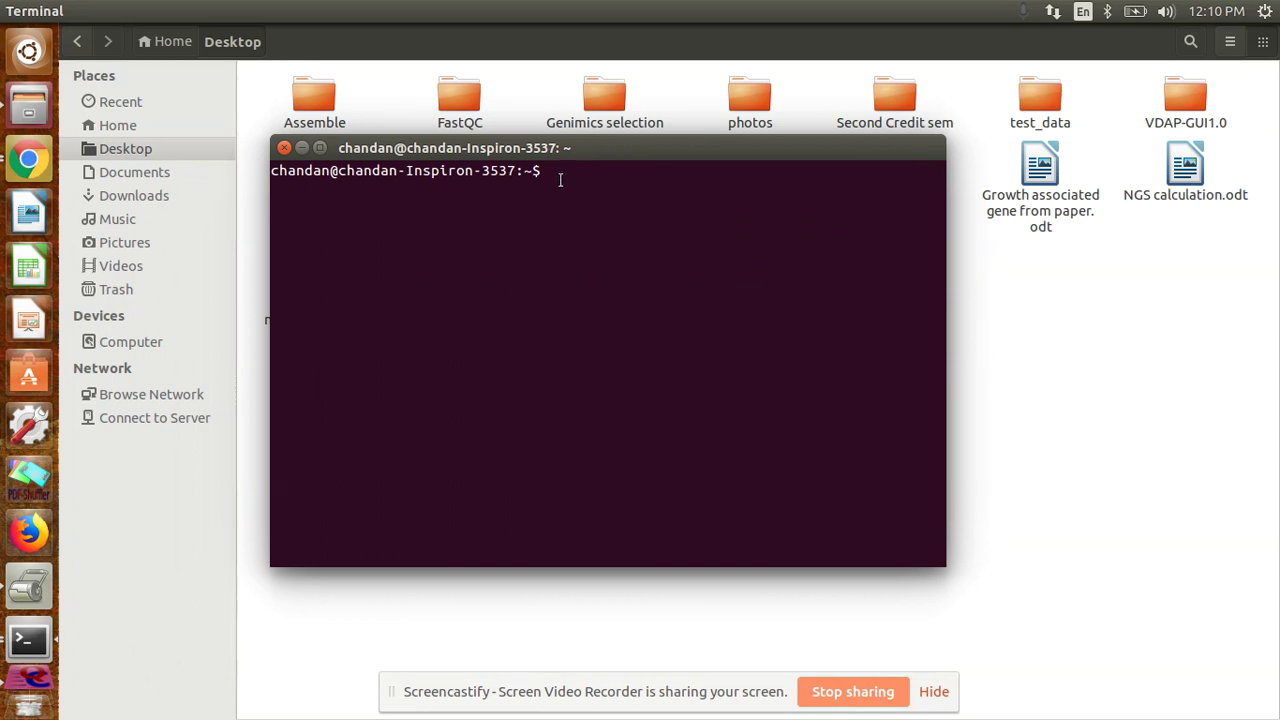
pyautogui.click(148, 195)
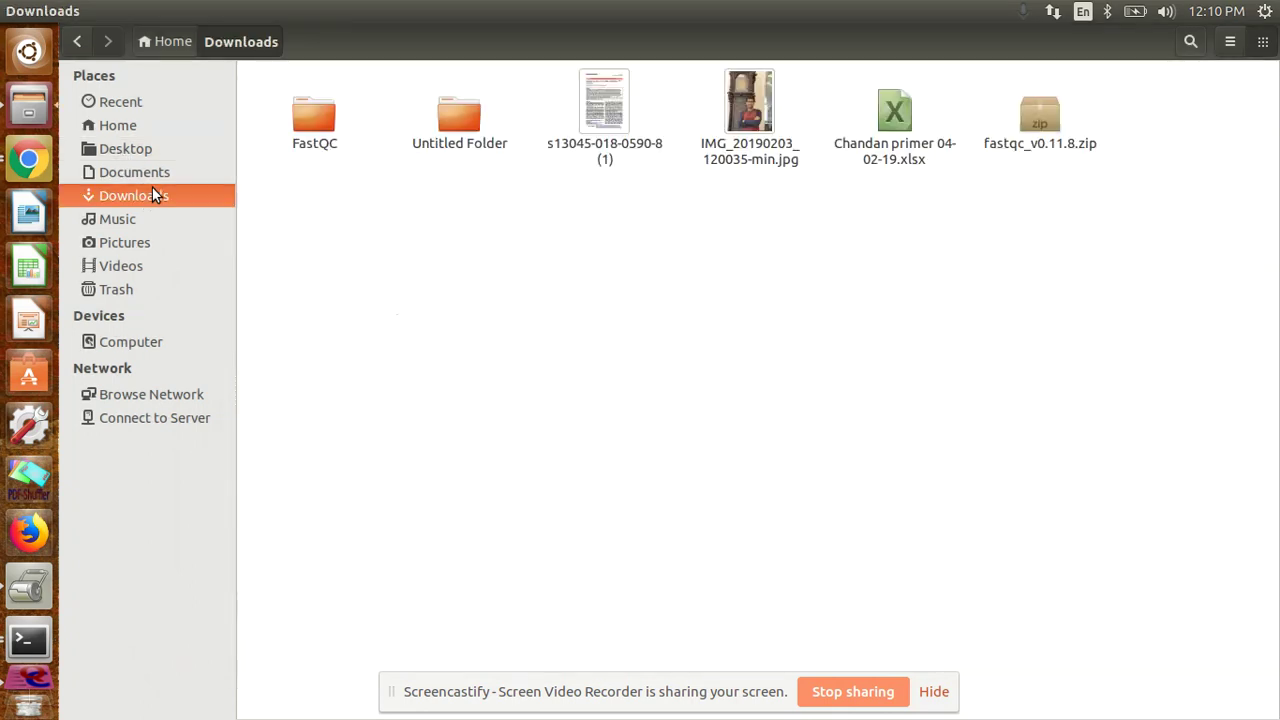
pyautogui.click(312, 138)
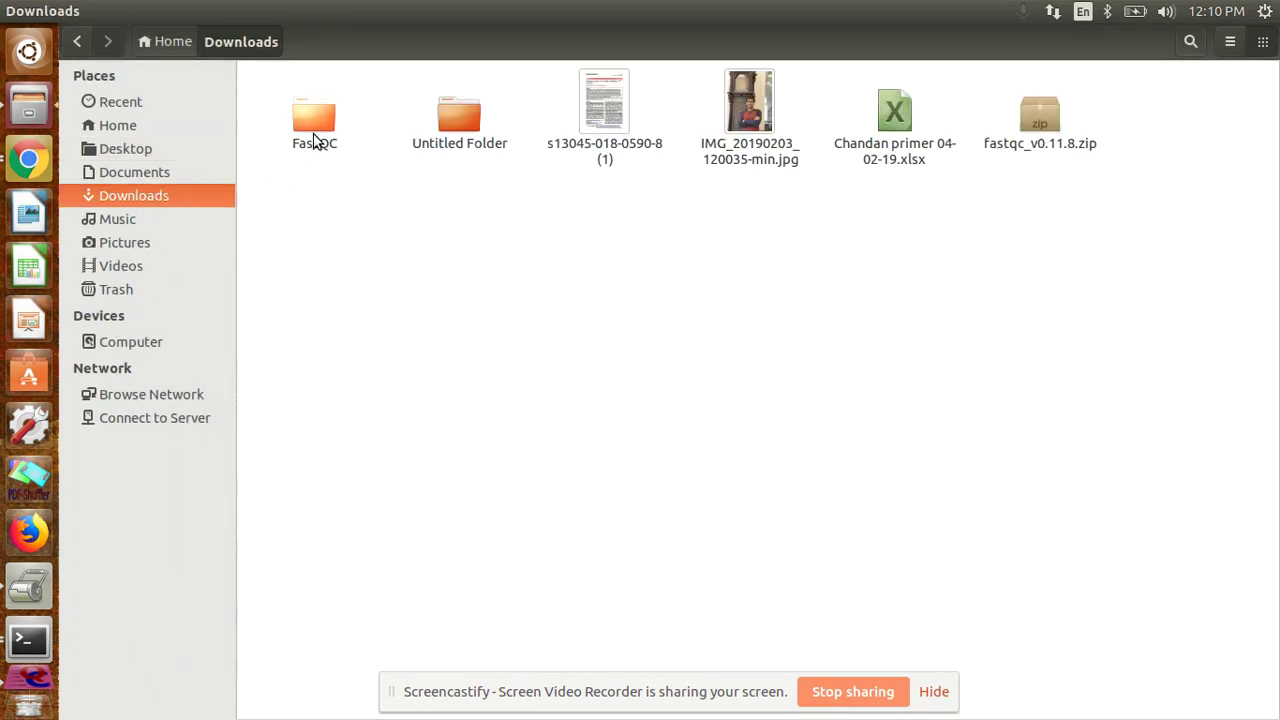
pyautogui.doubleClick(313, 135)
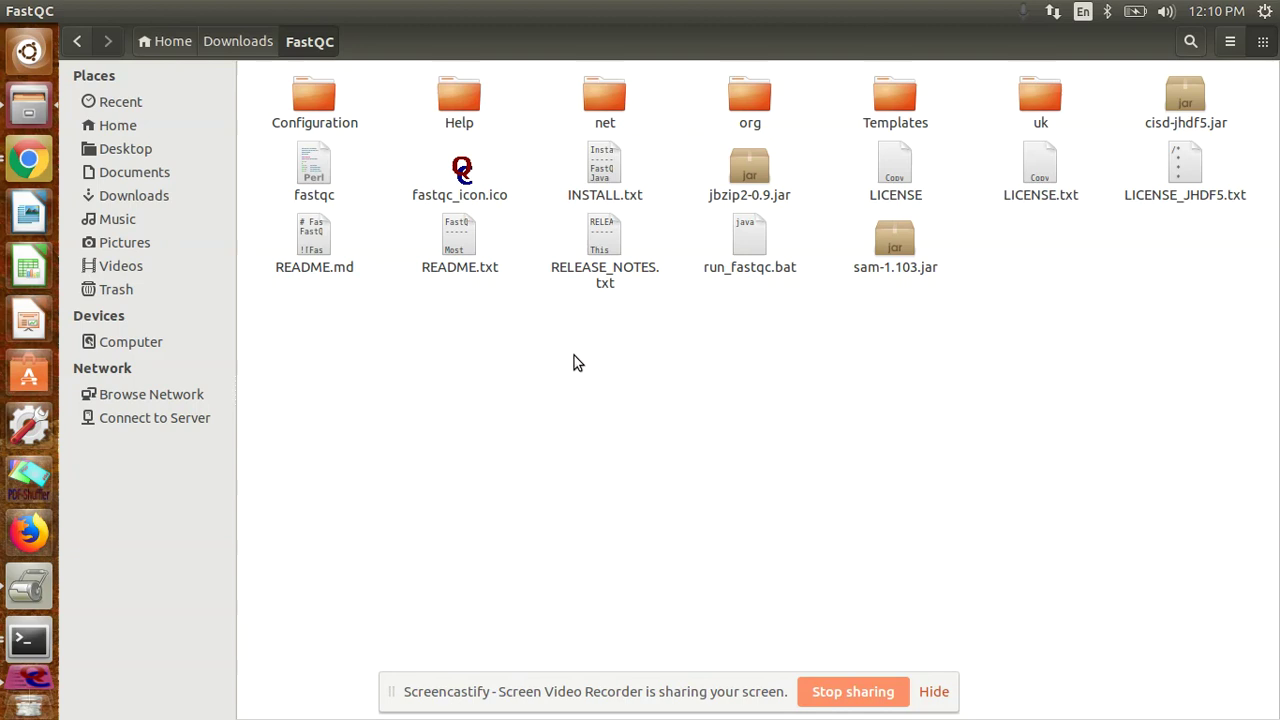
pyautogui.hotkey('ctrl', 'l')
pyautogui.hotkey('ctrl', 'c')
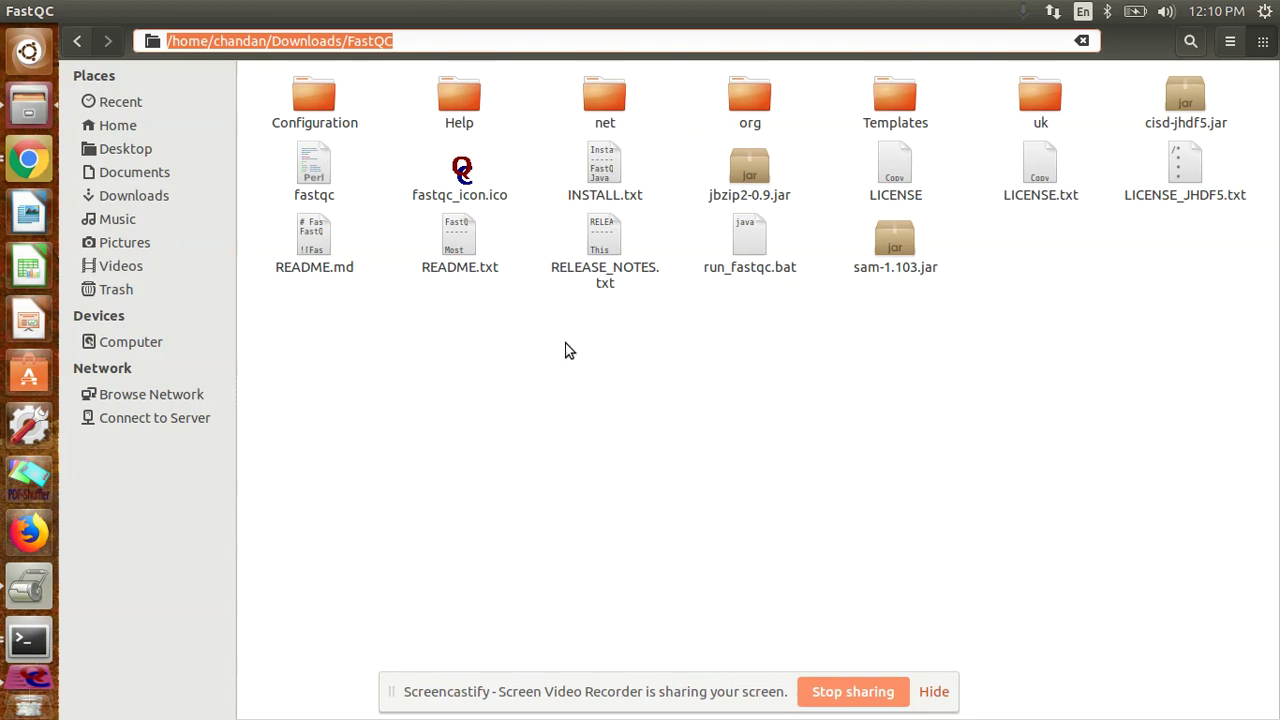
# In Terminal, cd into the pasted FastQC folder path and launch ./fastqc.
pyautogui.click(37, 641)
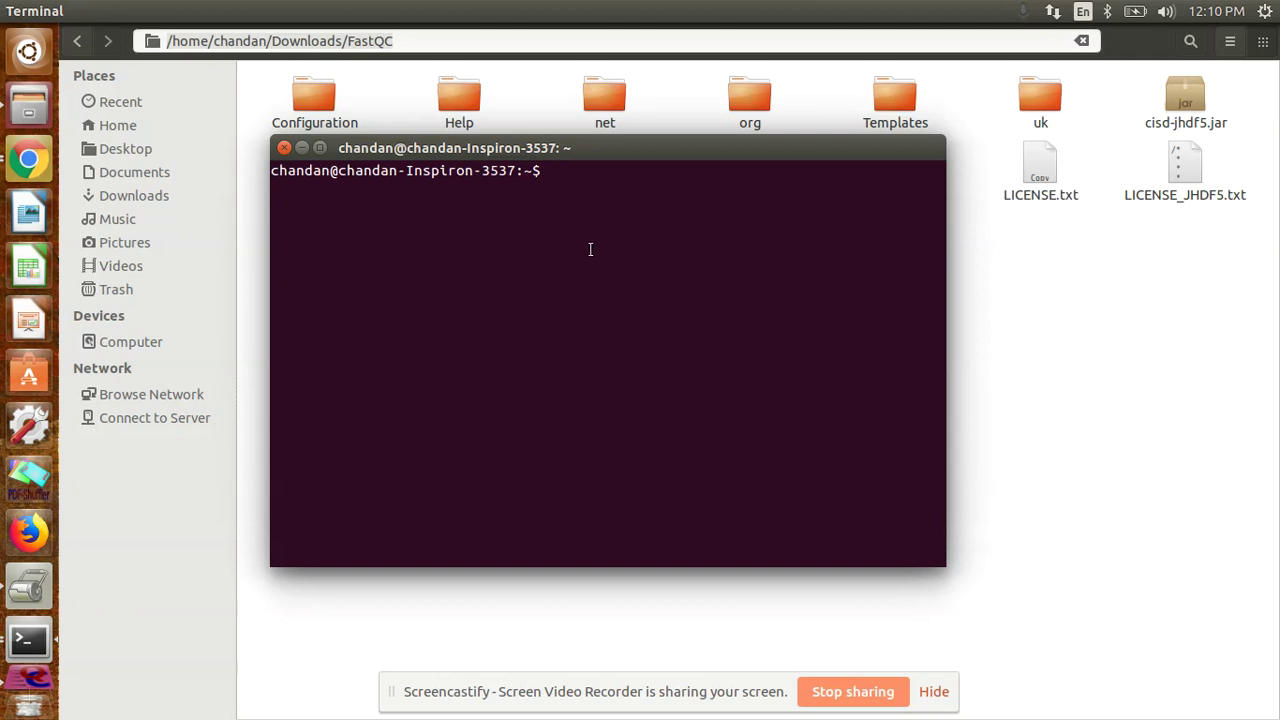
pyautogui.write('cd')
pyautogui.rightClick(608, 180)
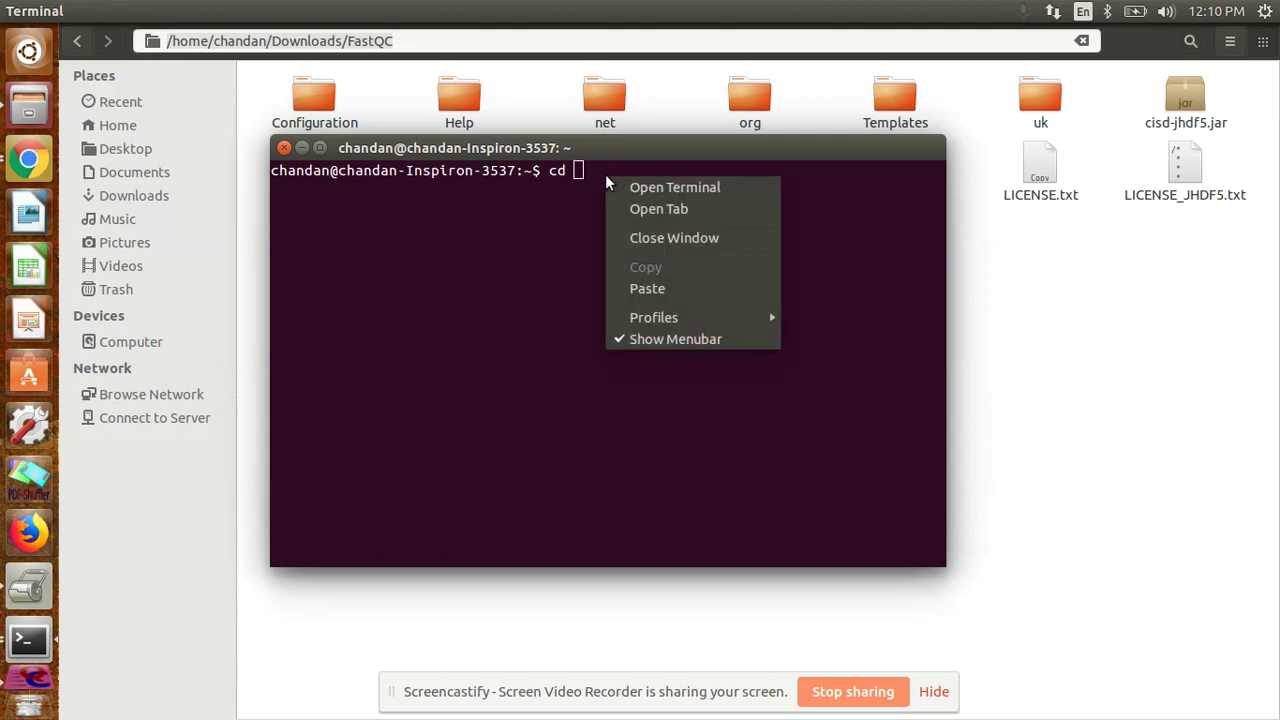
pyautogui.click(640, 288)
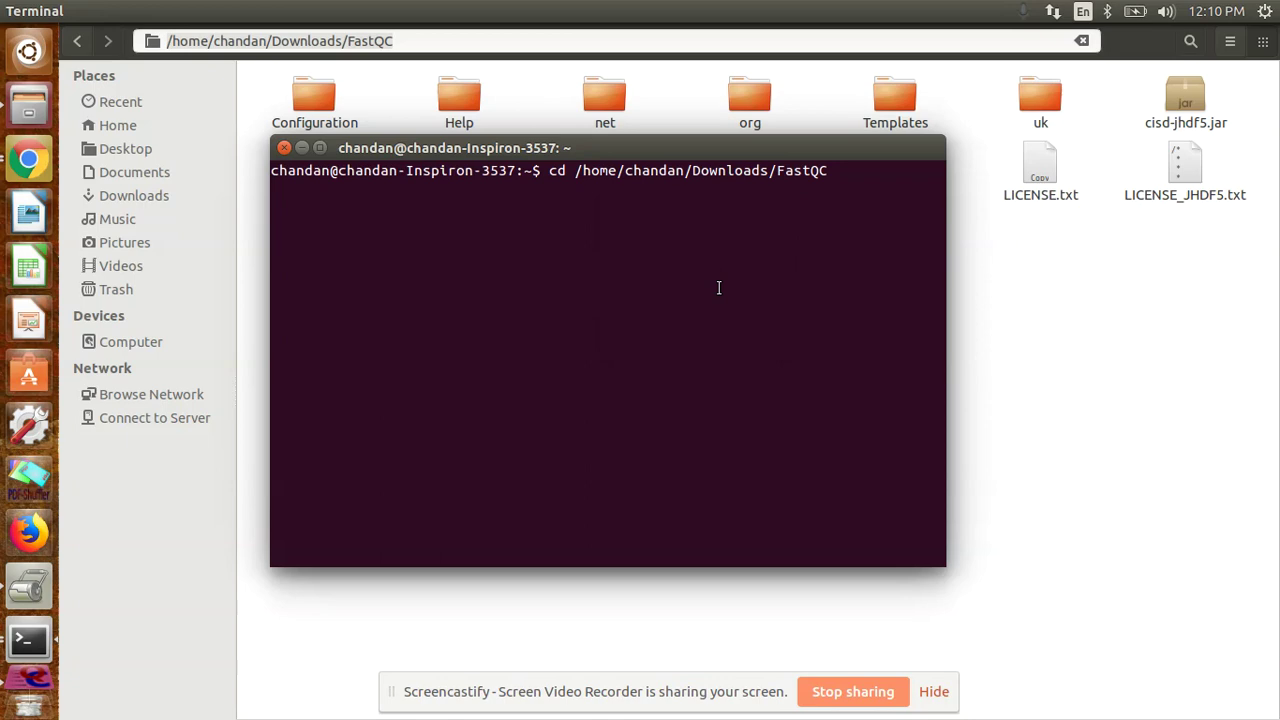
pyautogui.press('Return')
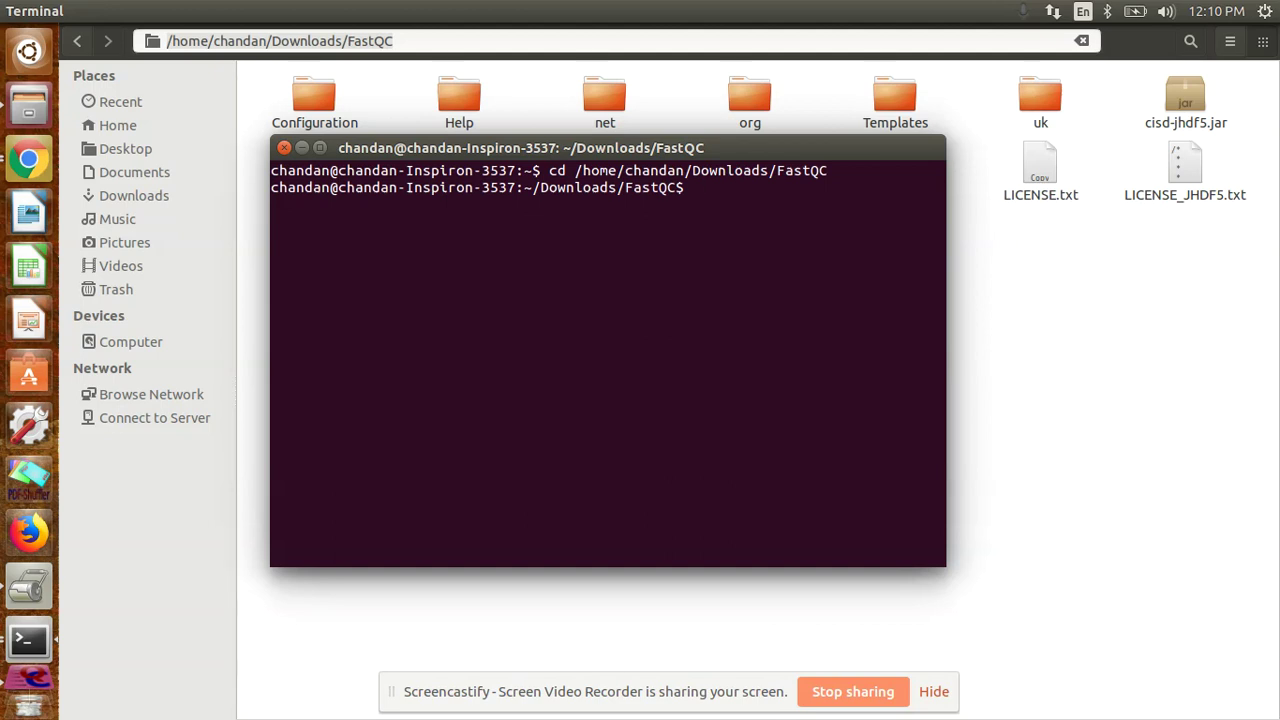
pyautogui.write('./fastqc')
pyautogui.press('Return')
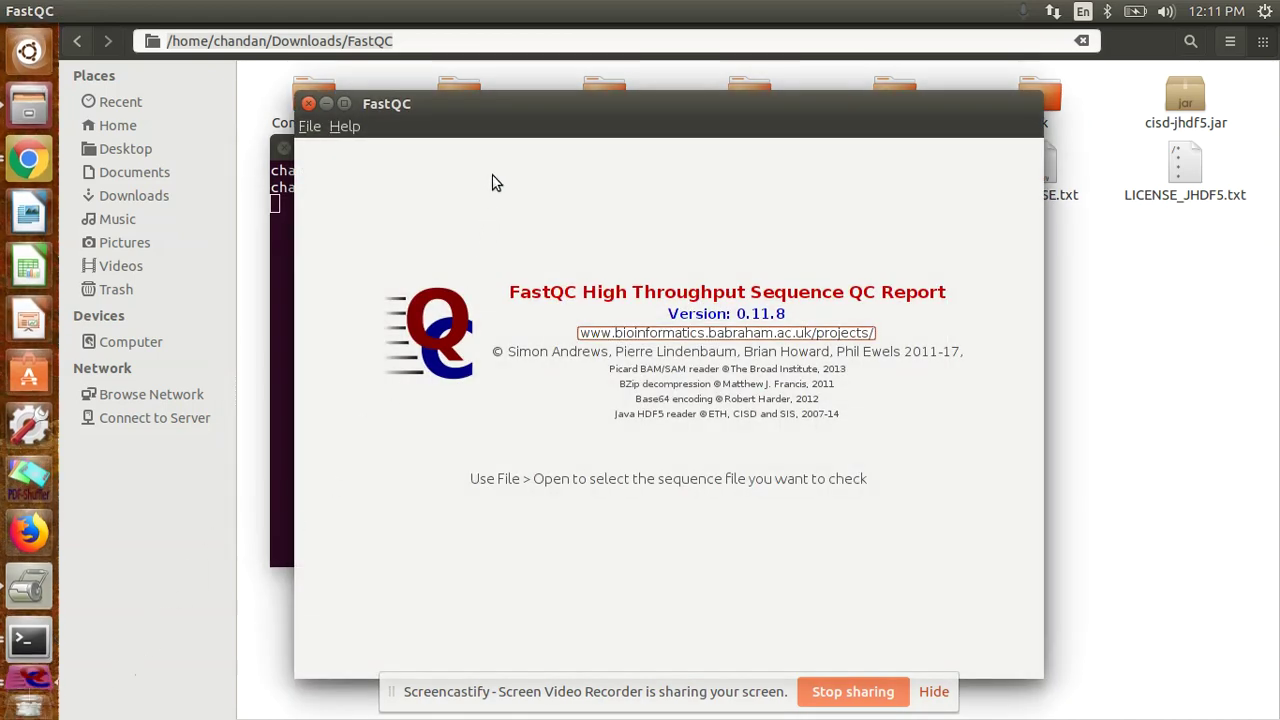
# Open Desktop/test_data/Illumina_R1.fastq via File > Open: 50000 sequences, length 50-151, 41% GC.
pyautogui.moveTo(526, 107); pyautogui.dragTo(514, 94)
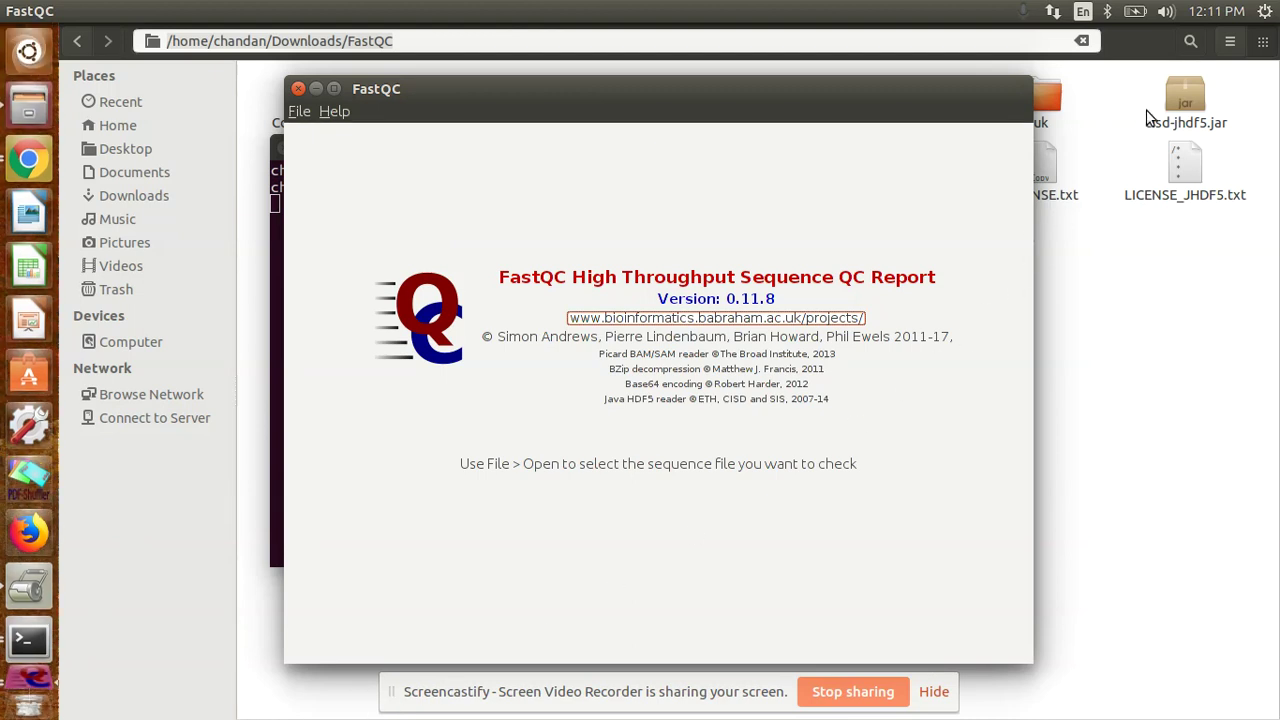
pyautogui.click(297, 111)
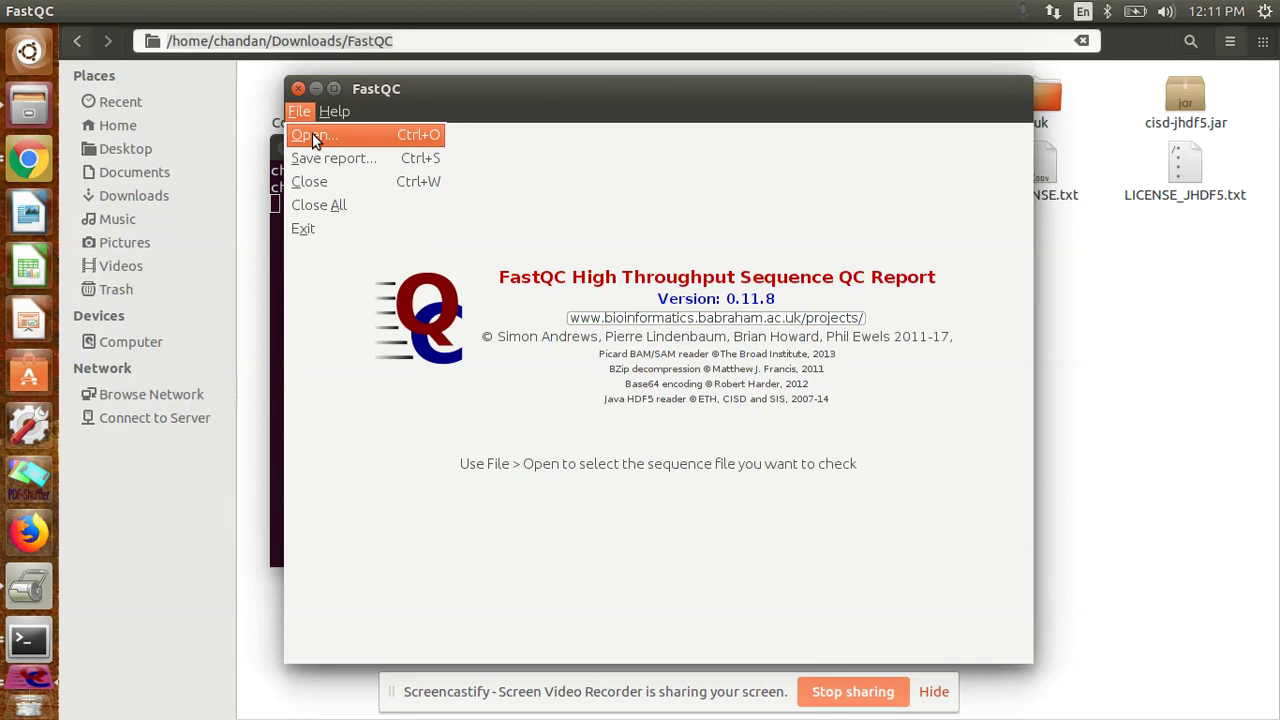
pyautogui.click(313, 140)
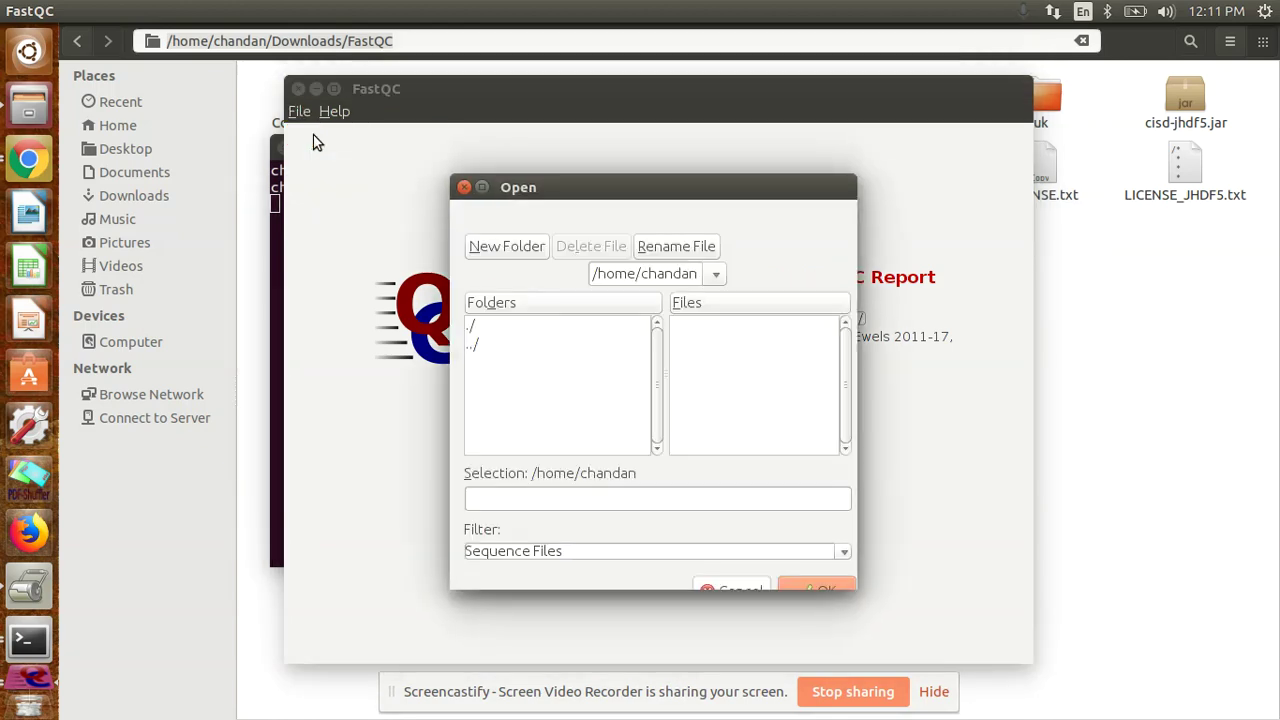
pyautogui.doubleClick(498, 340)
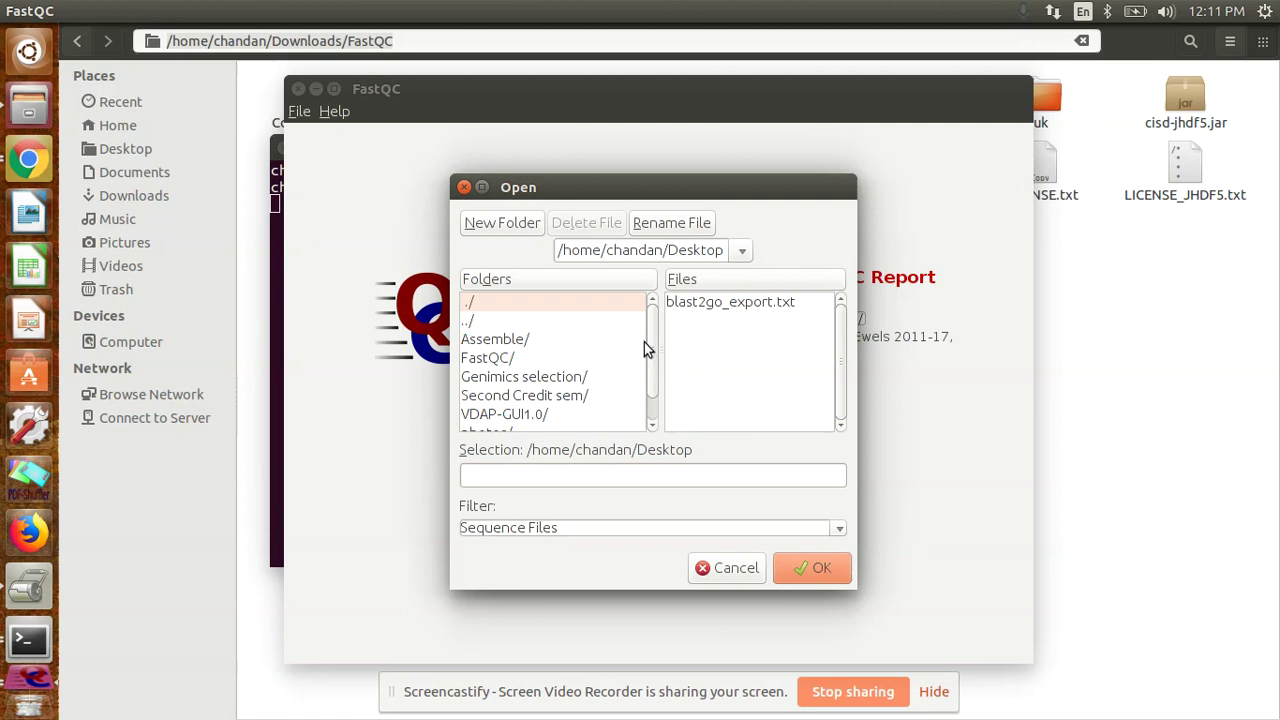
pyautogui.moveTo(653, 357); pyautogui.dragTo(653, 388)
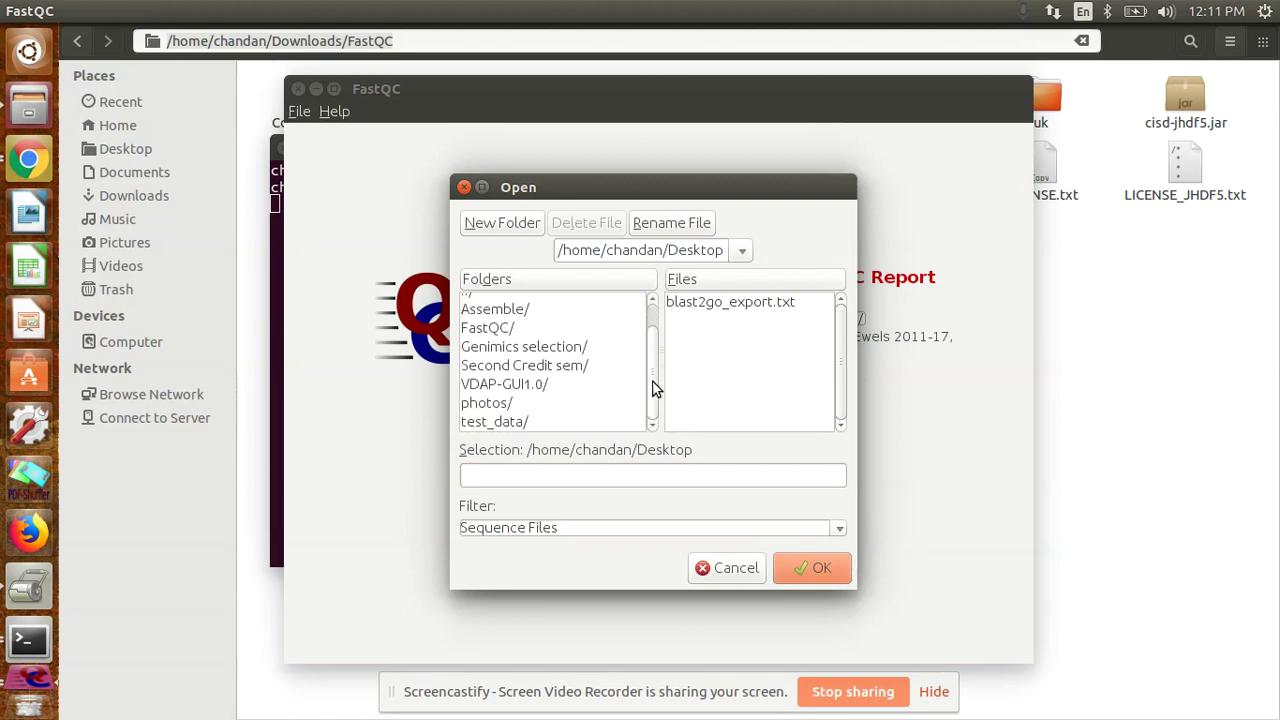
pyautogui.doubleClick(497, 421)
pyautogui.click(497, 421)
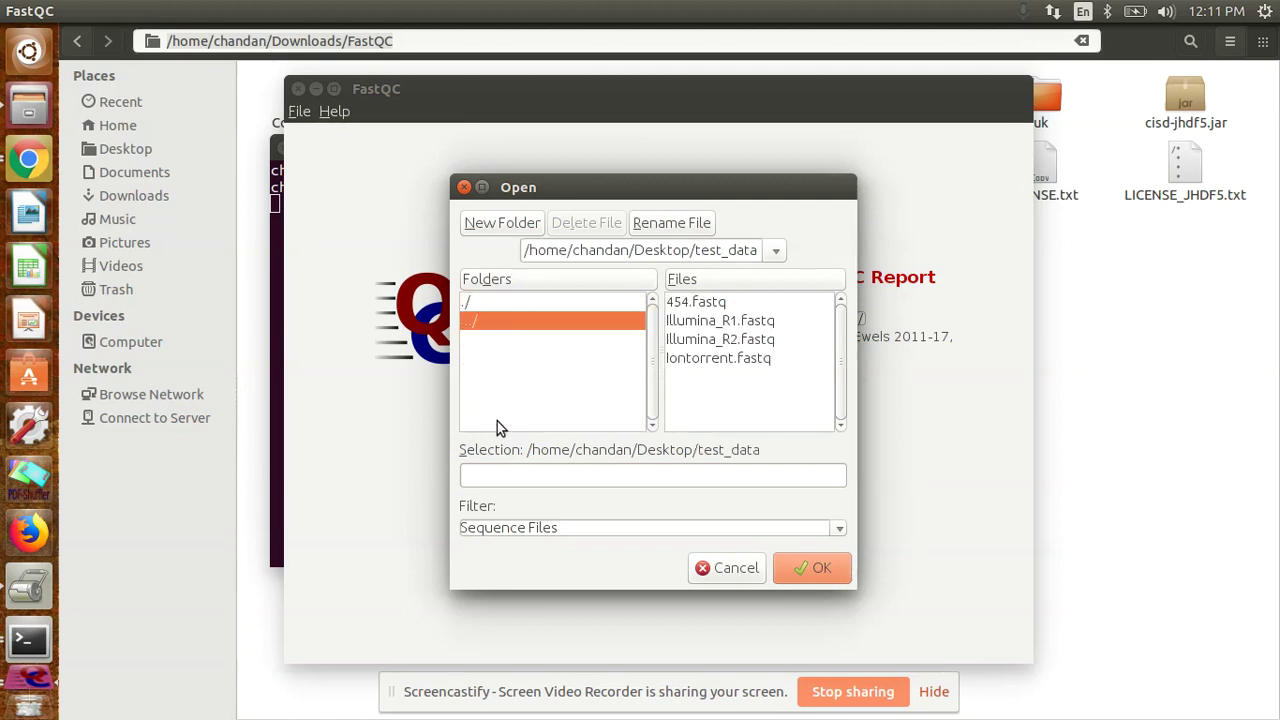
pyautogui.click(733, 325)
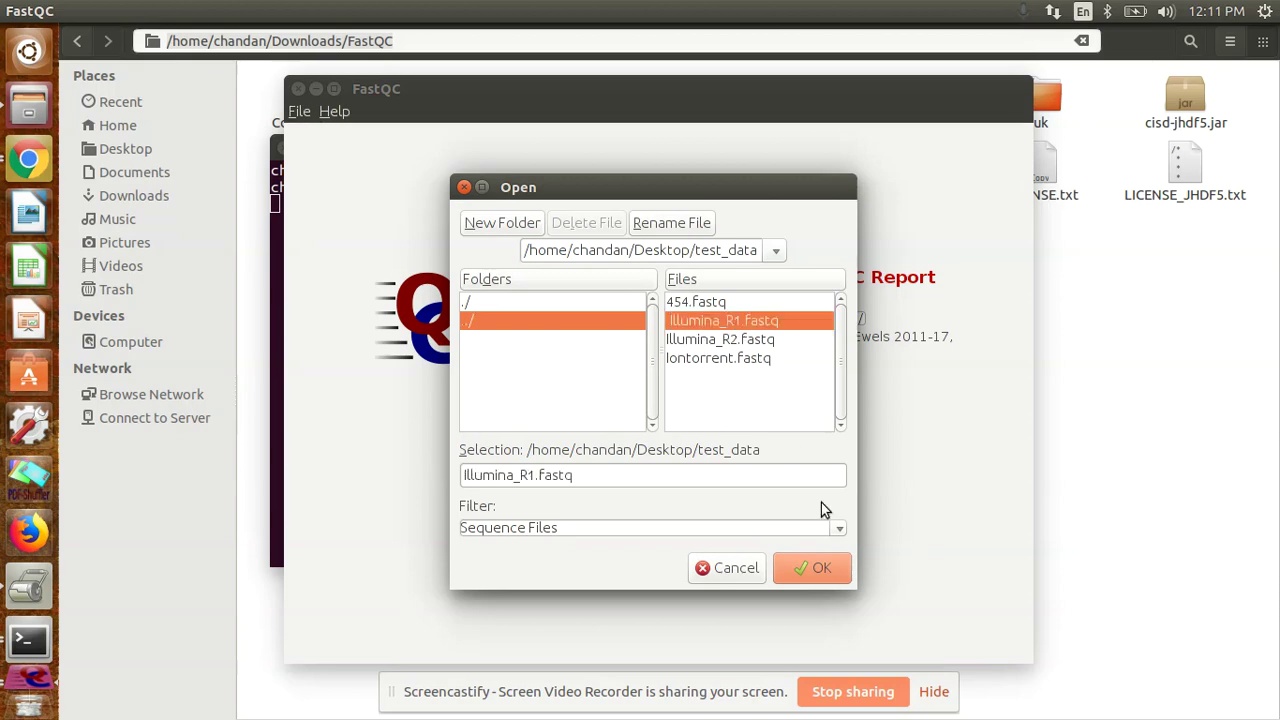
pyautogui.click(822, 568)
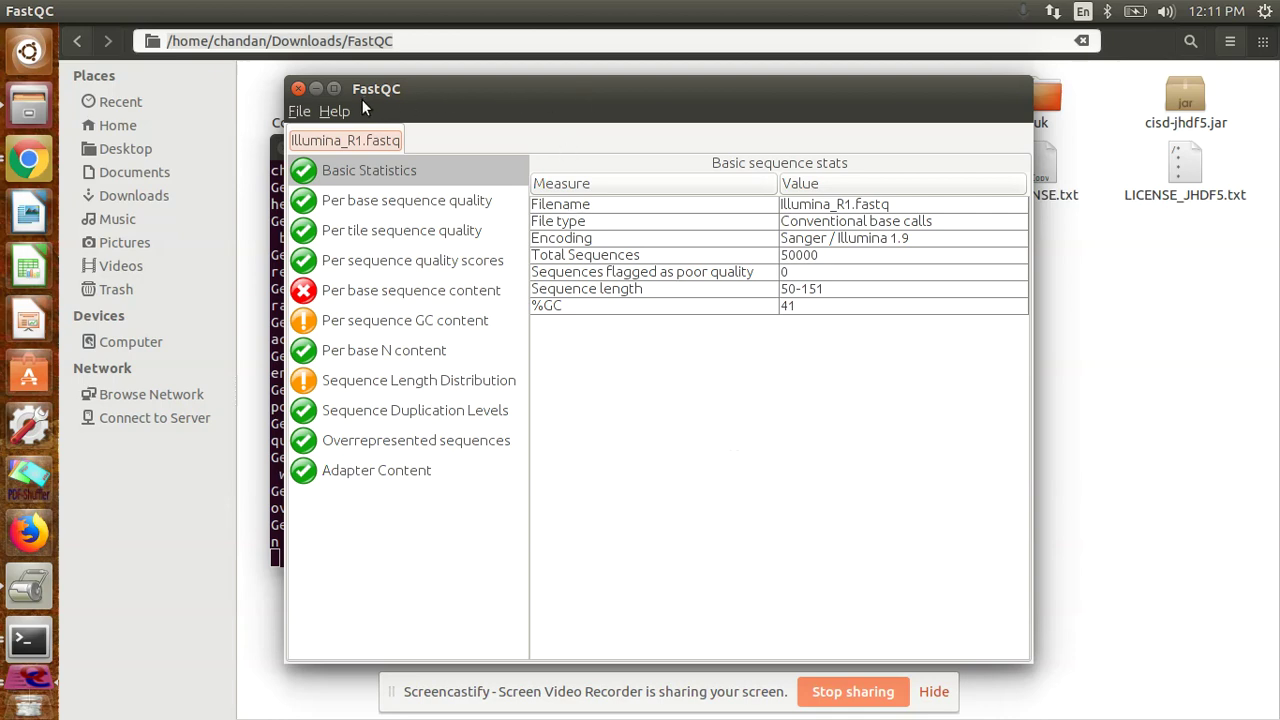
# Maximize the FastQC report window to fill the screen.
pyautogui.click(335, 90)
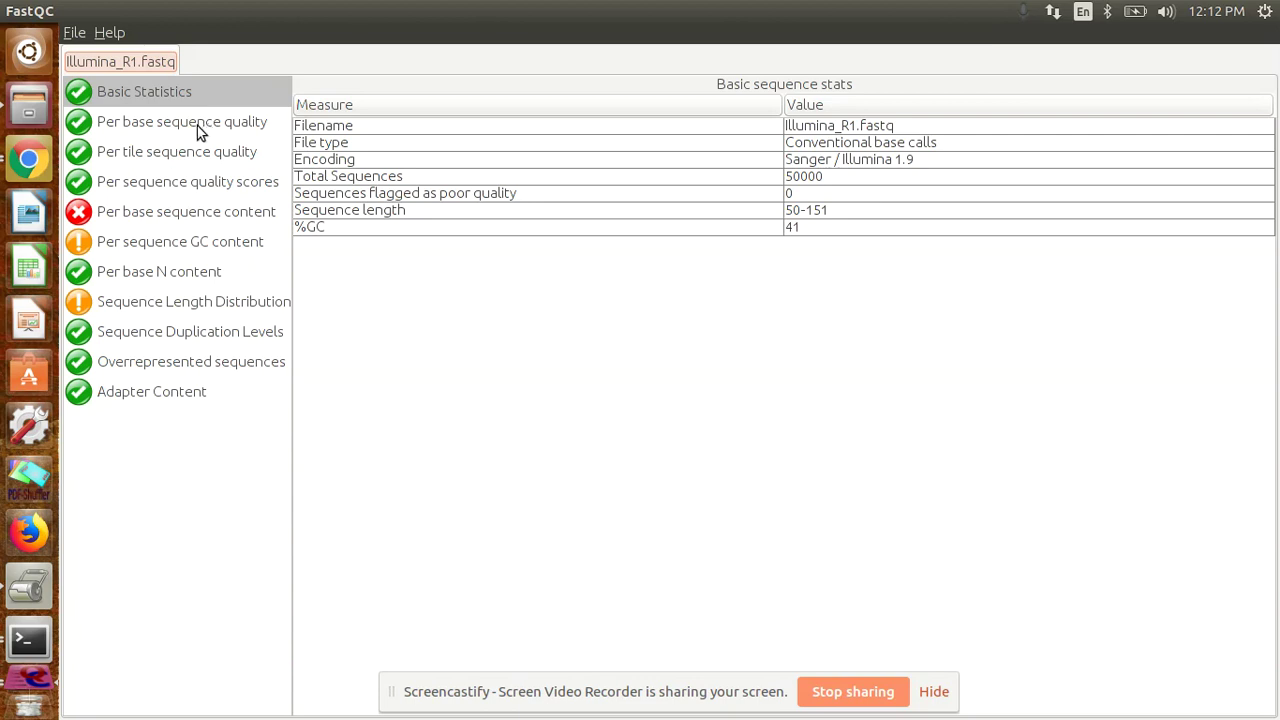
pyautogui.click(208, 126)
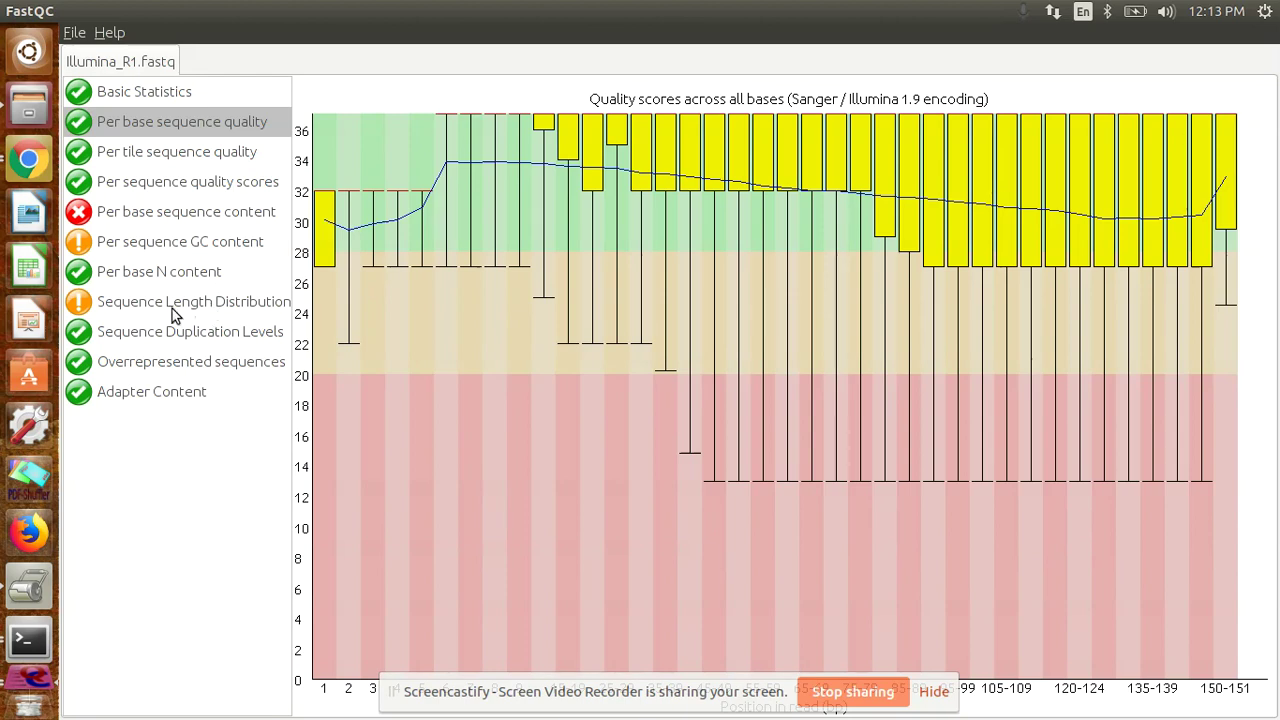
# Compare Sequence Length Distribution with Per base sequence quality, ending on the Per tile quality heatmap.
pyautogui.click(215, 307)
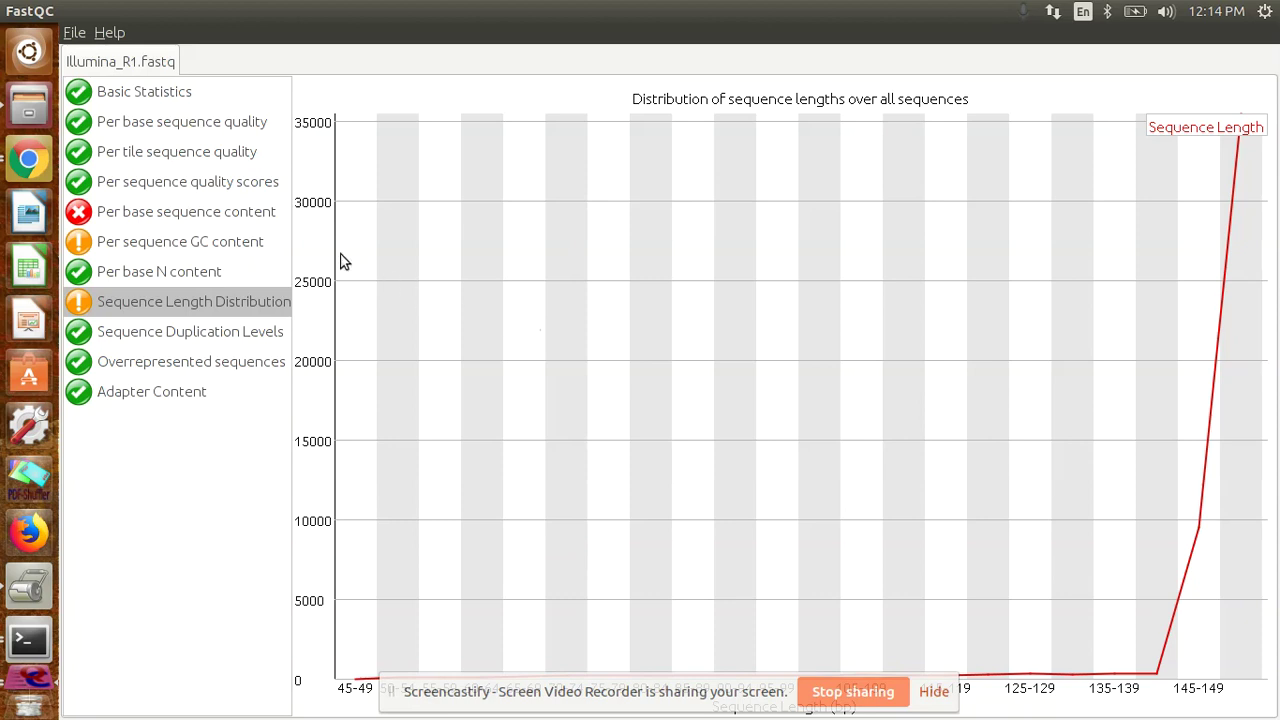
pyautogui.click(200, 124)
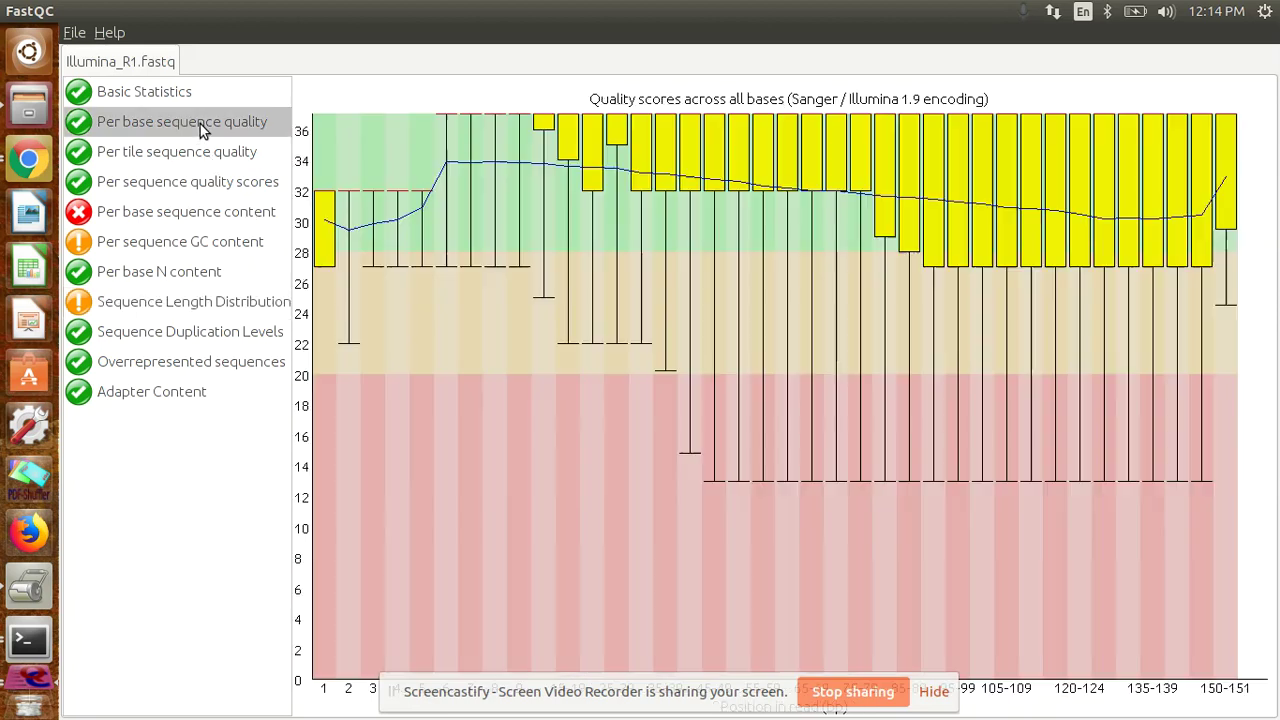
pyautogui.click(202, 302)
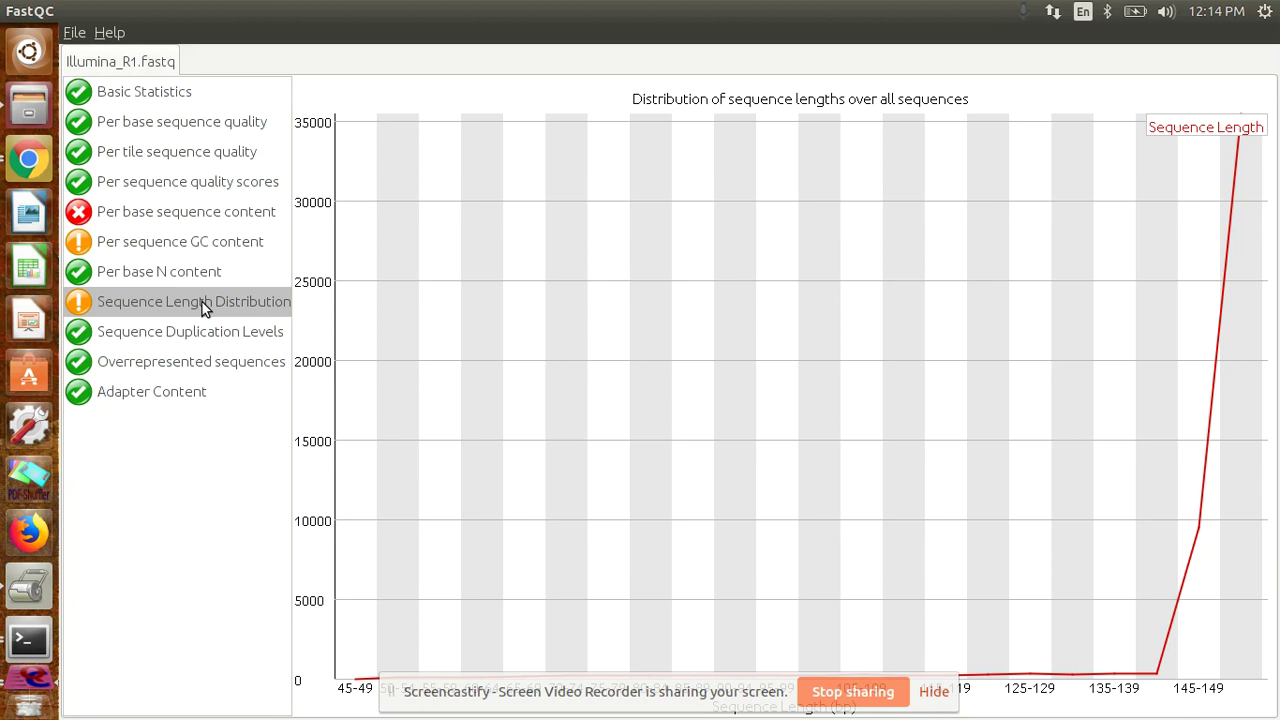
pyautogui.click(208, 158)
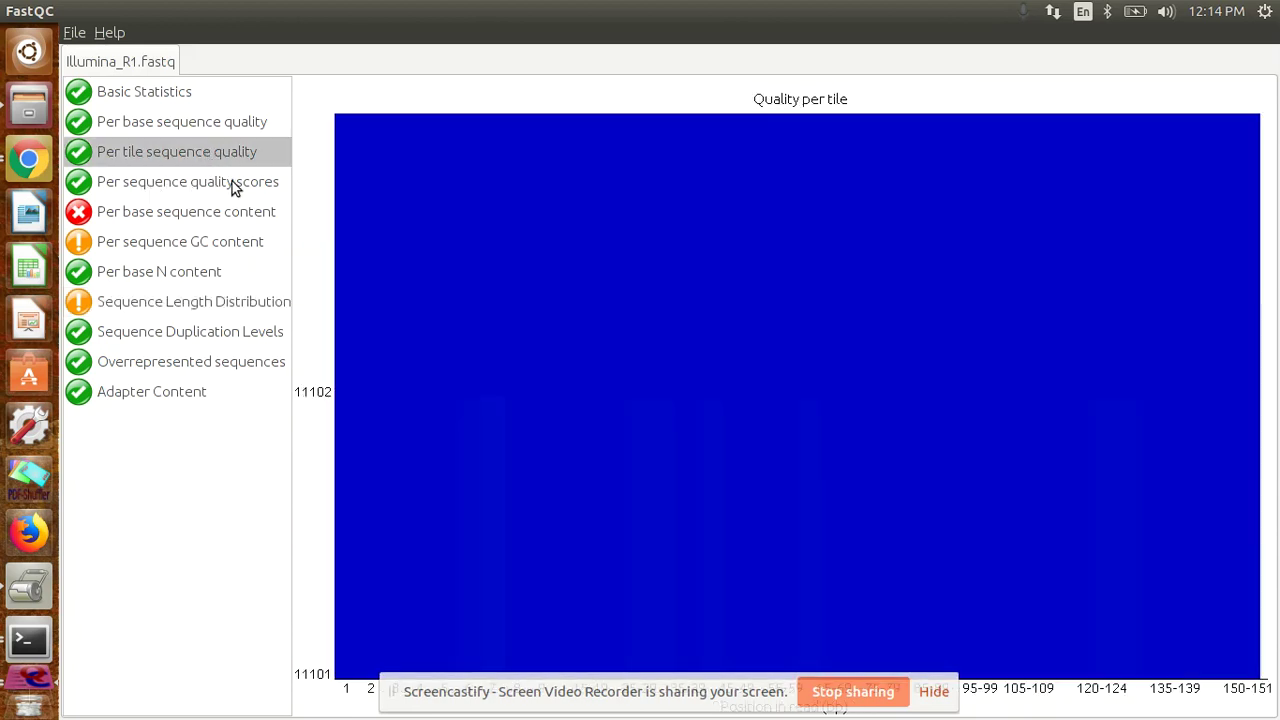
# Check quality scores, N content, GC content, overrepresented sequences, duplication and adapter charts, then return to per-base quality.
pyautogui.click(232, 186)
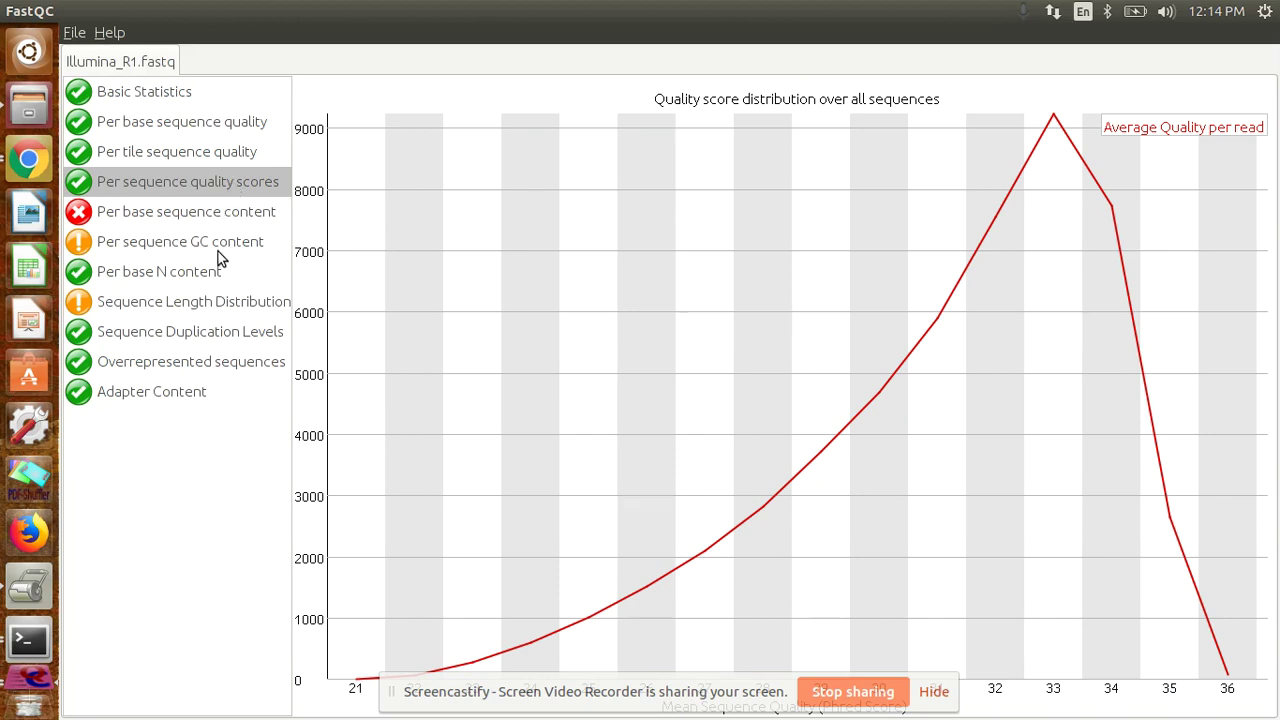
pyautogui.click(198, 271)
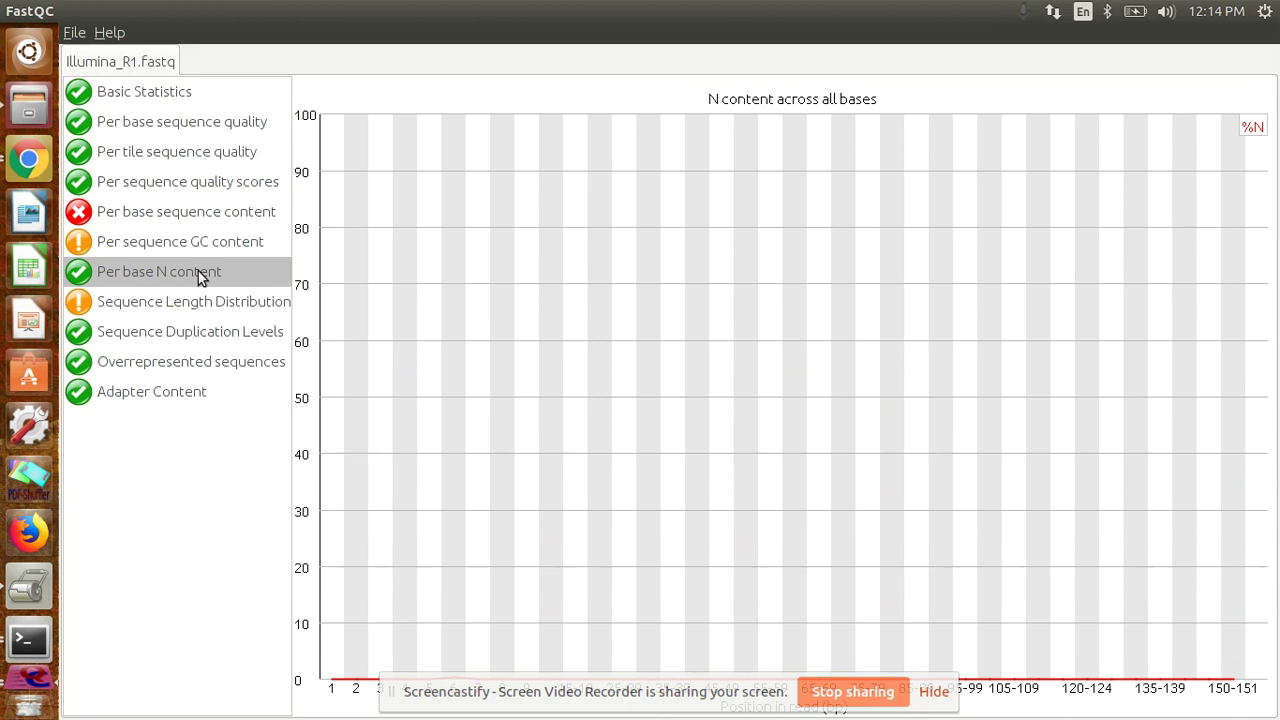
pyautogui.click(208, 247)
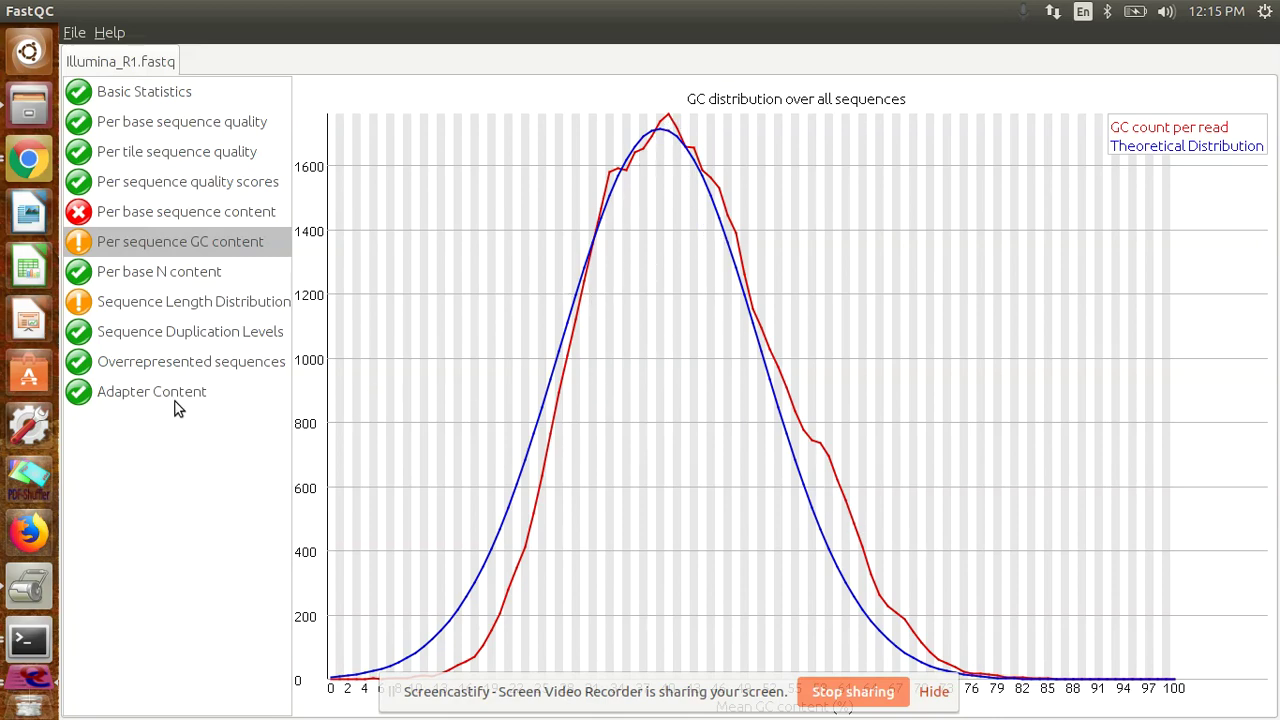
pyautogui.click(183, 365)
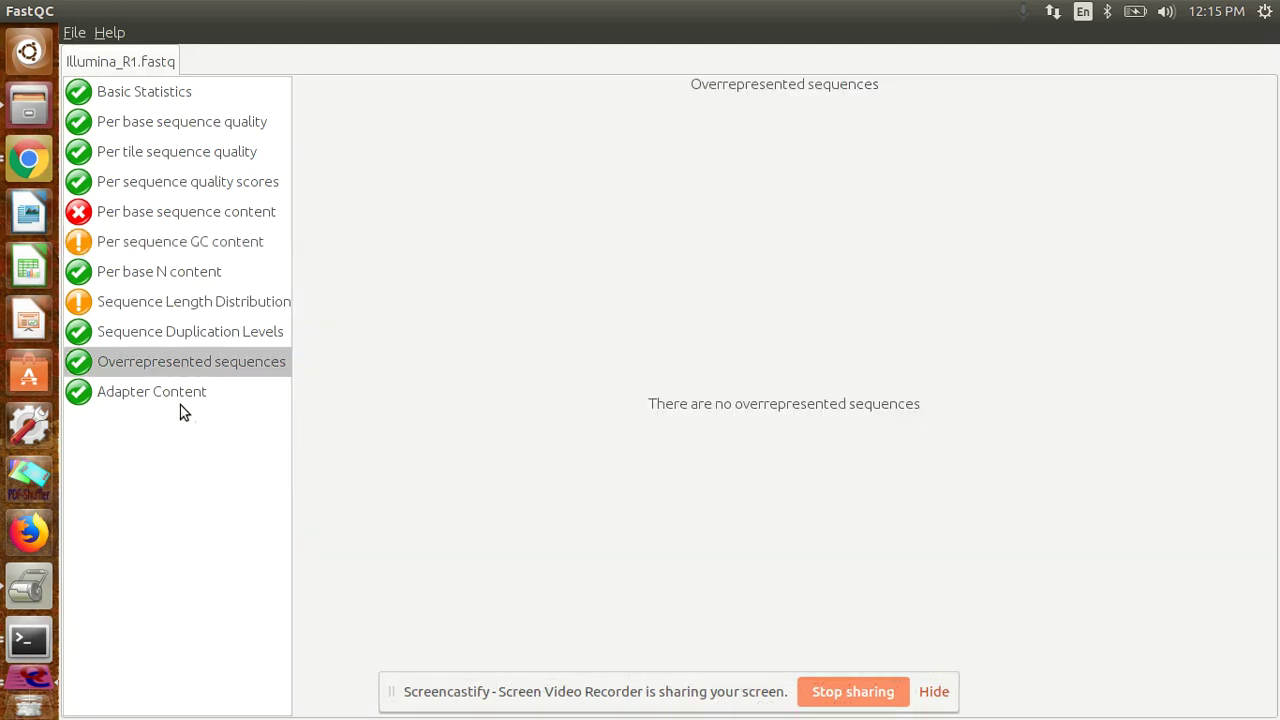
pyautogui.click(192, 339)
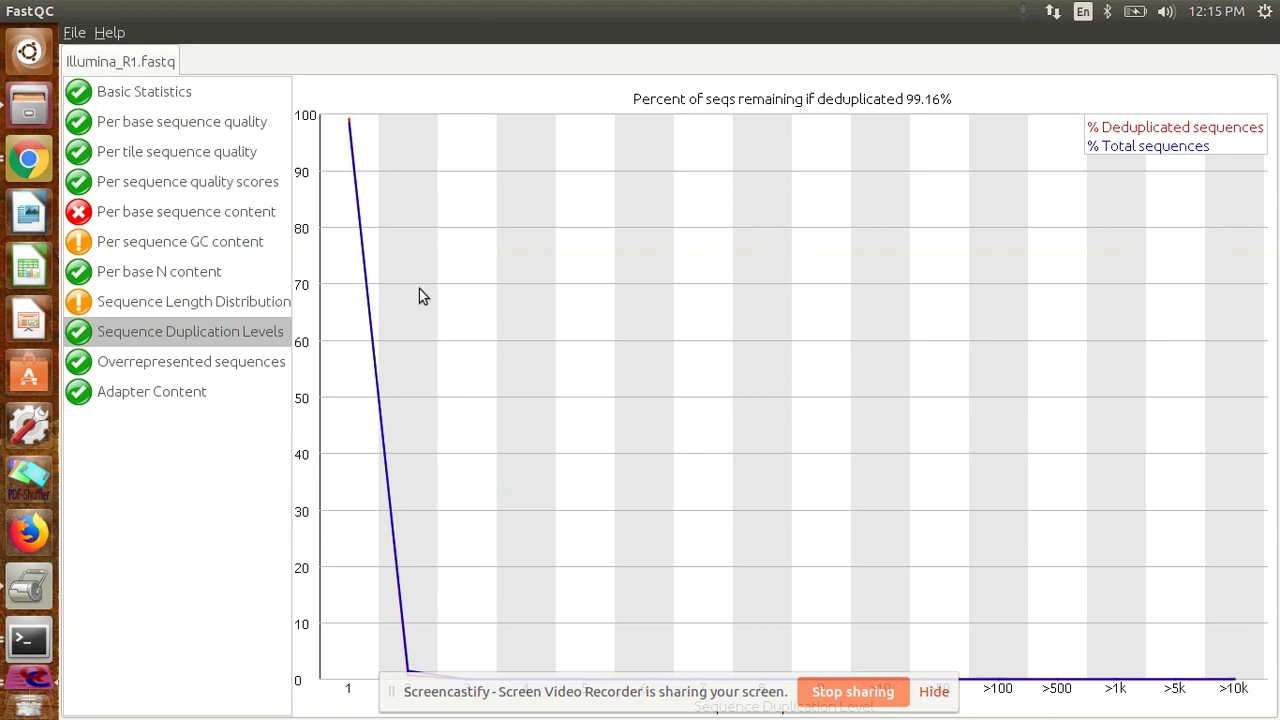
pyautogui.click(174, 393)
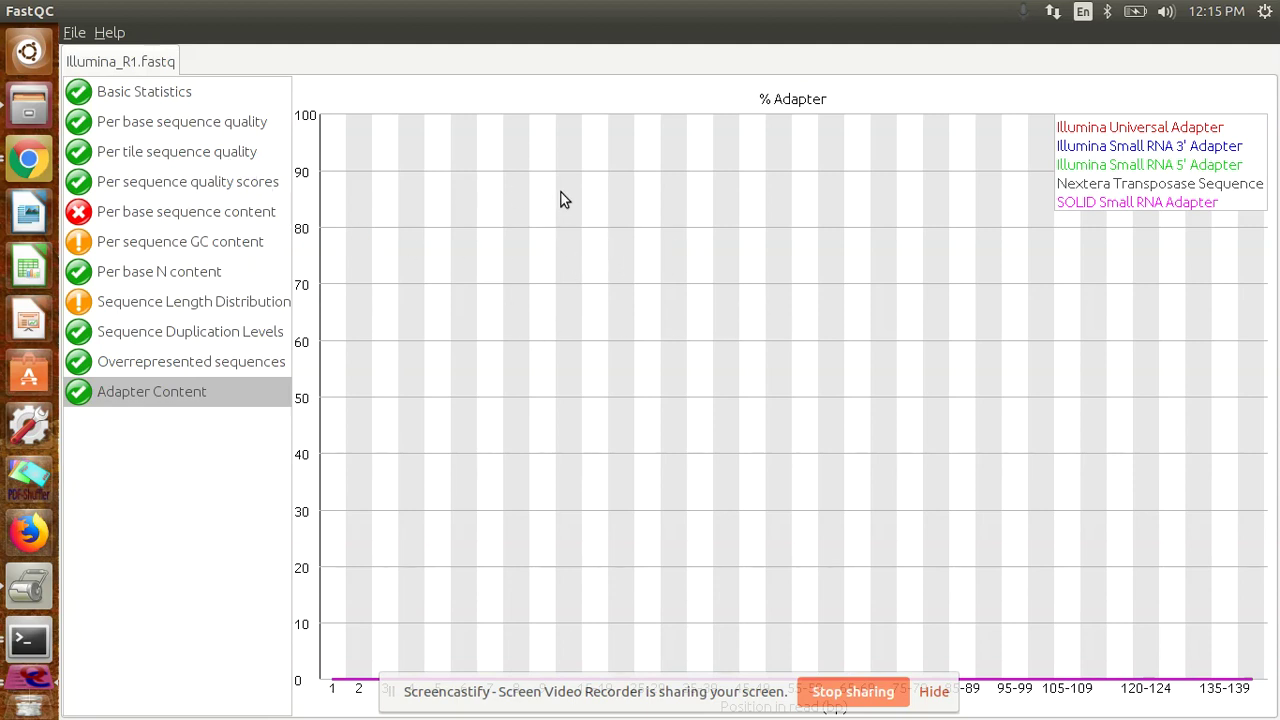
pyautogui.click(229, 124)
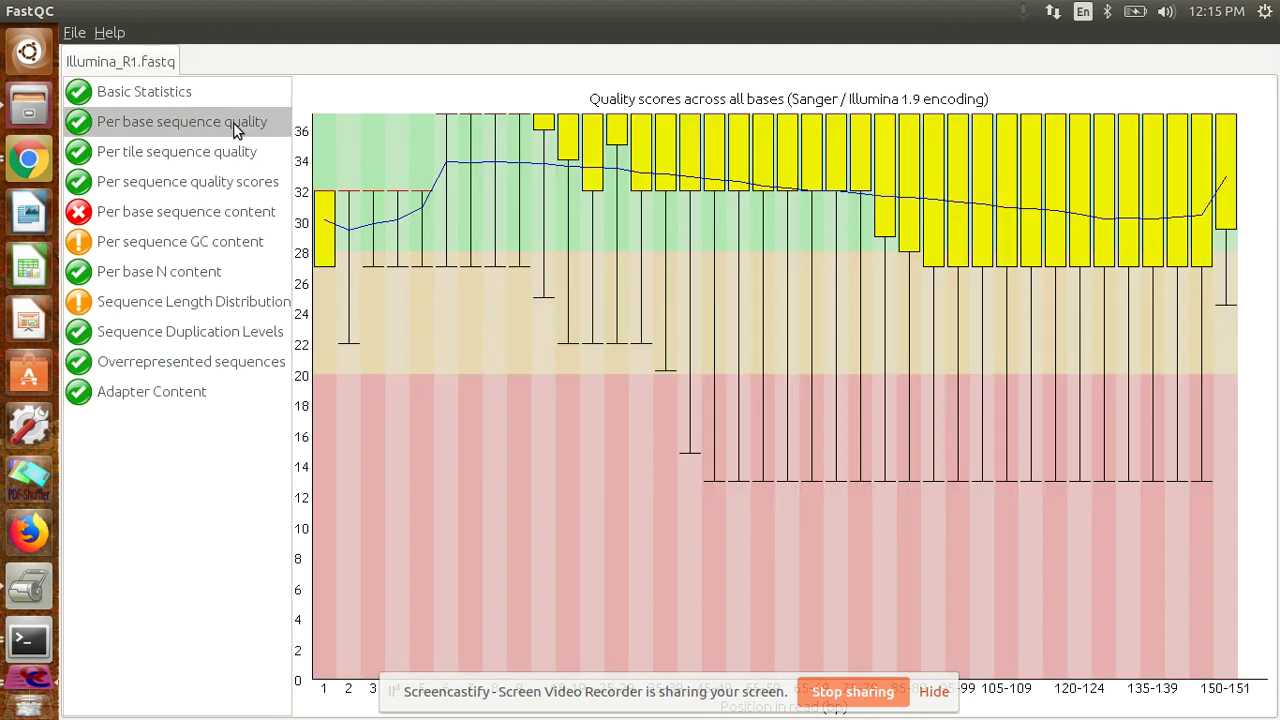